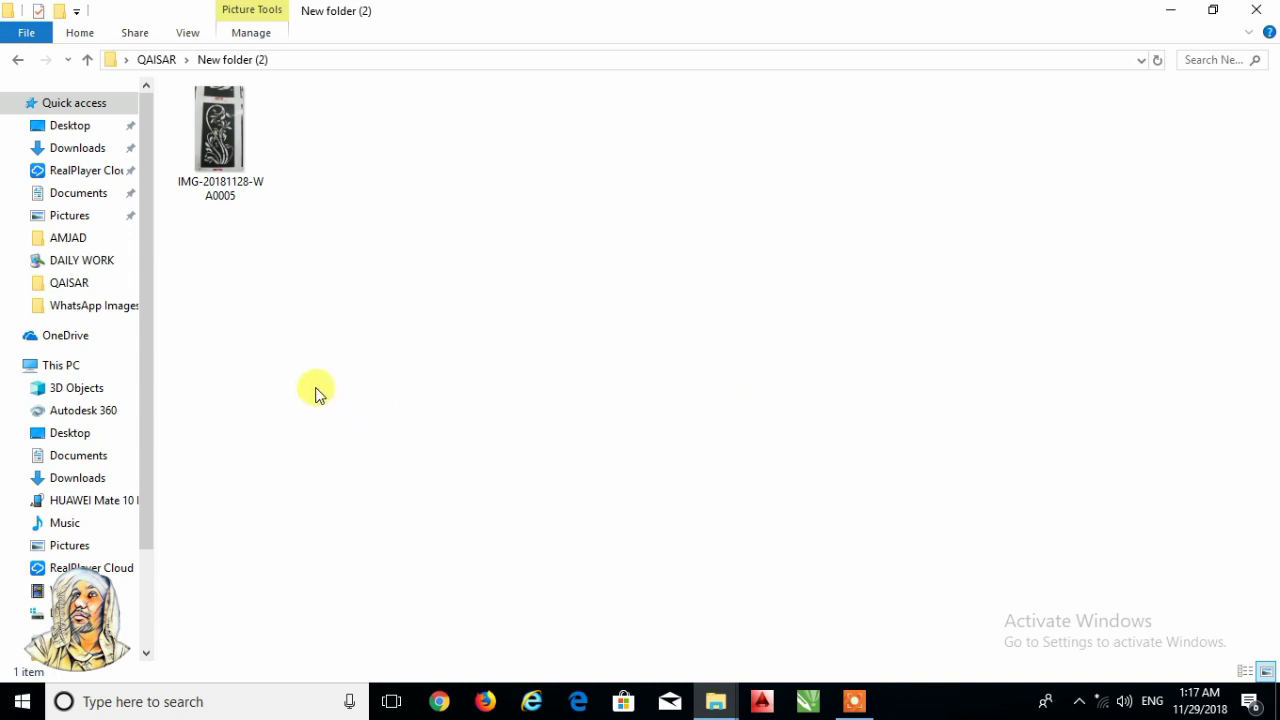
Open the stencil JPG in CorelDRAW X7 (64-Bit) through Open with > More apps.
right_click(207, 172)
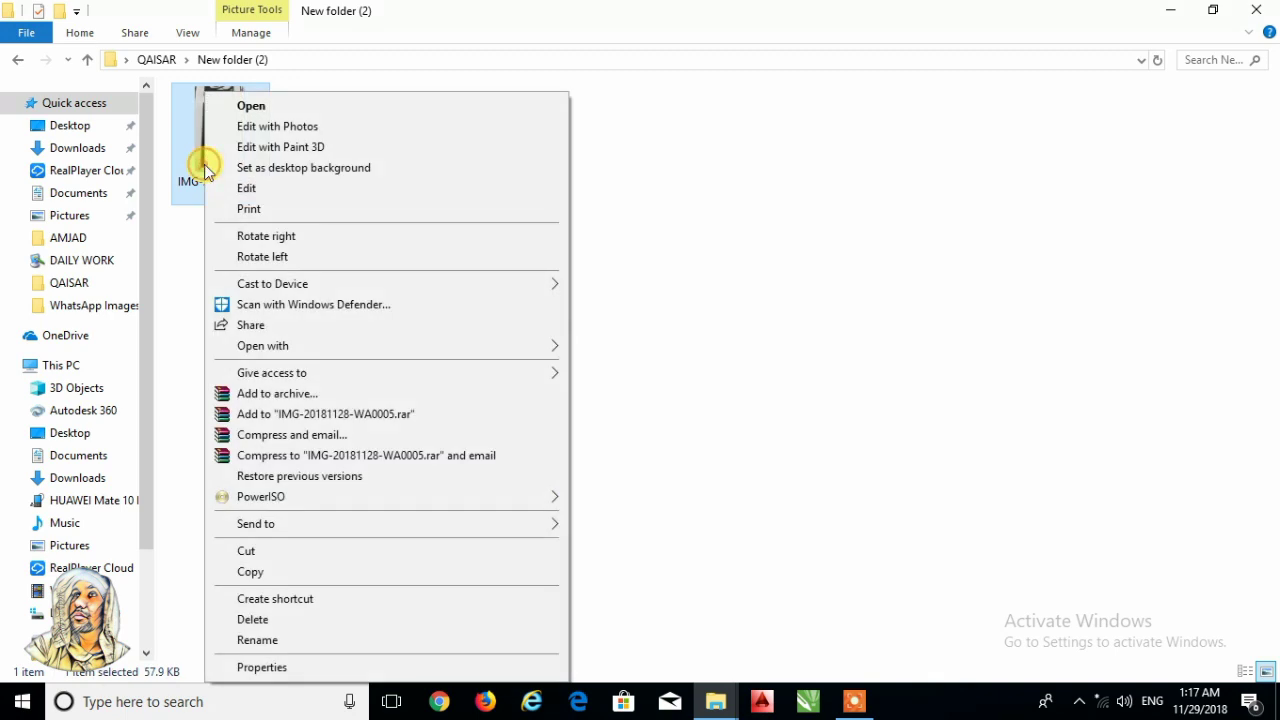
mouse_move(263, 345)
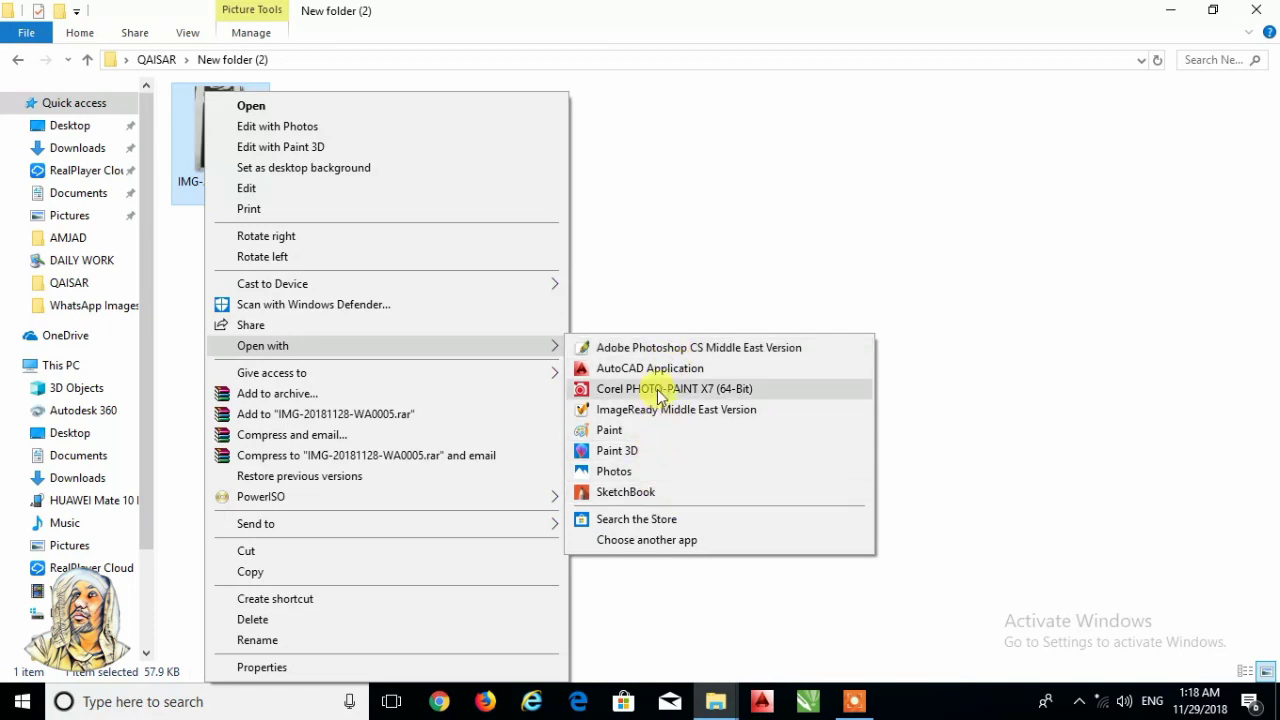
left_click(627, 540)
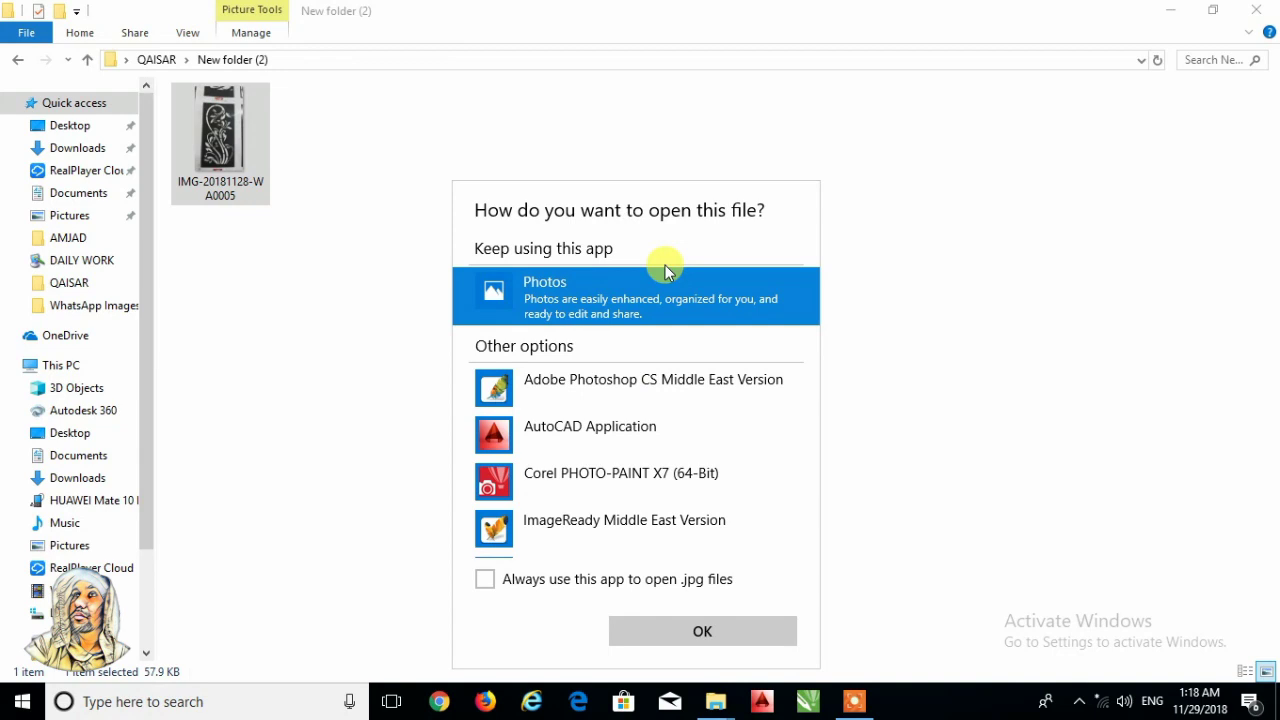
mouse_move(812, 340)
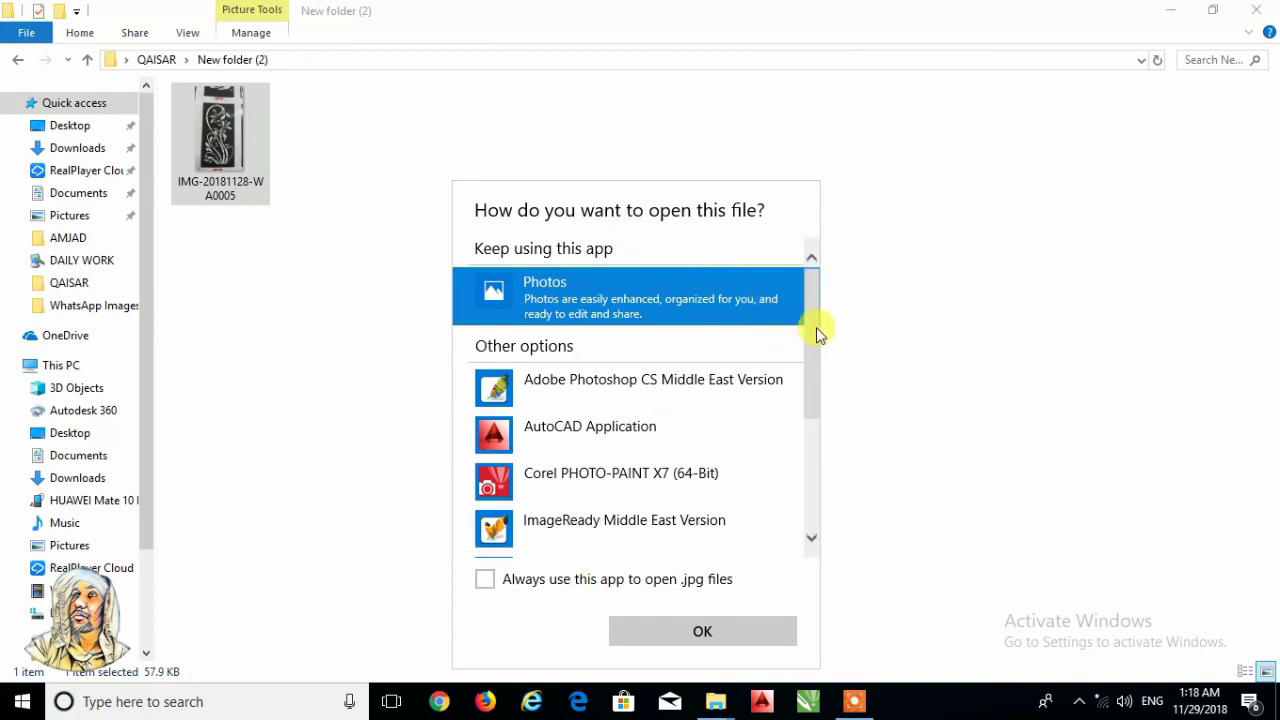
left_click_drag(816, 327, 807, 505)
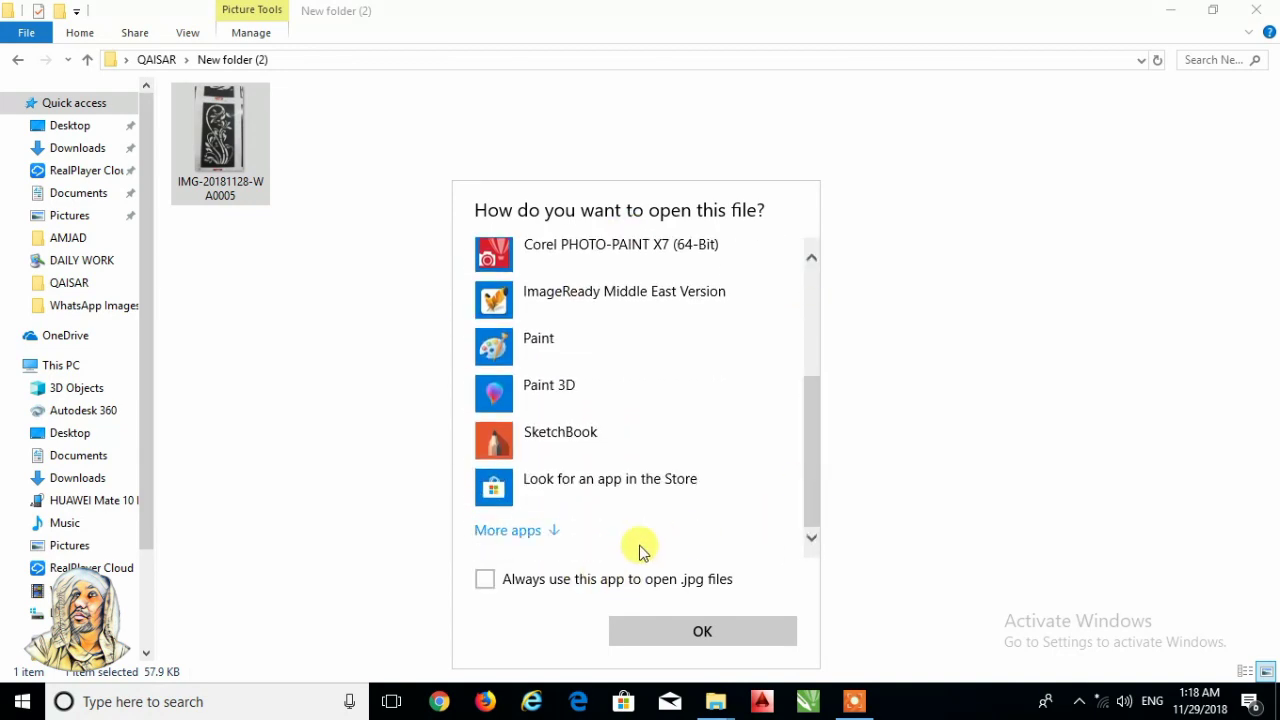
left_click(510, 532)
scroll(750, 445, "down", 3)
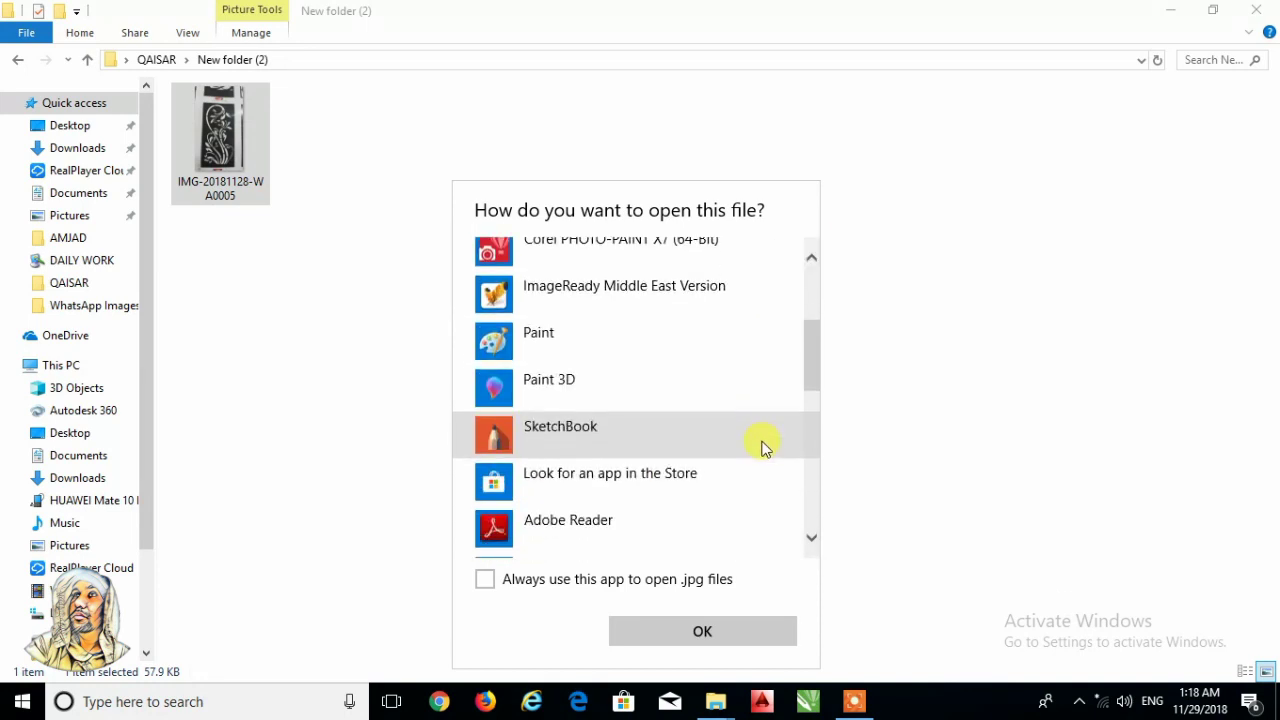
scroll(760, 447, "down", 3)
left_click(590, 373)
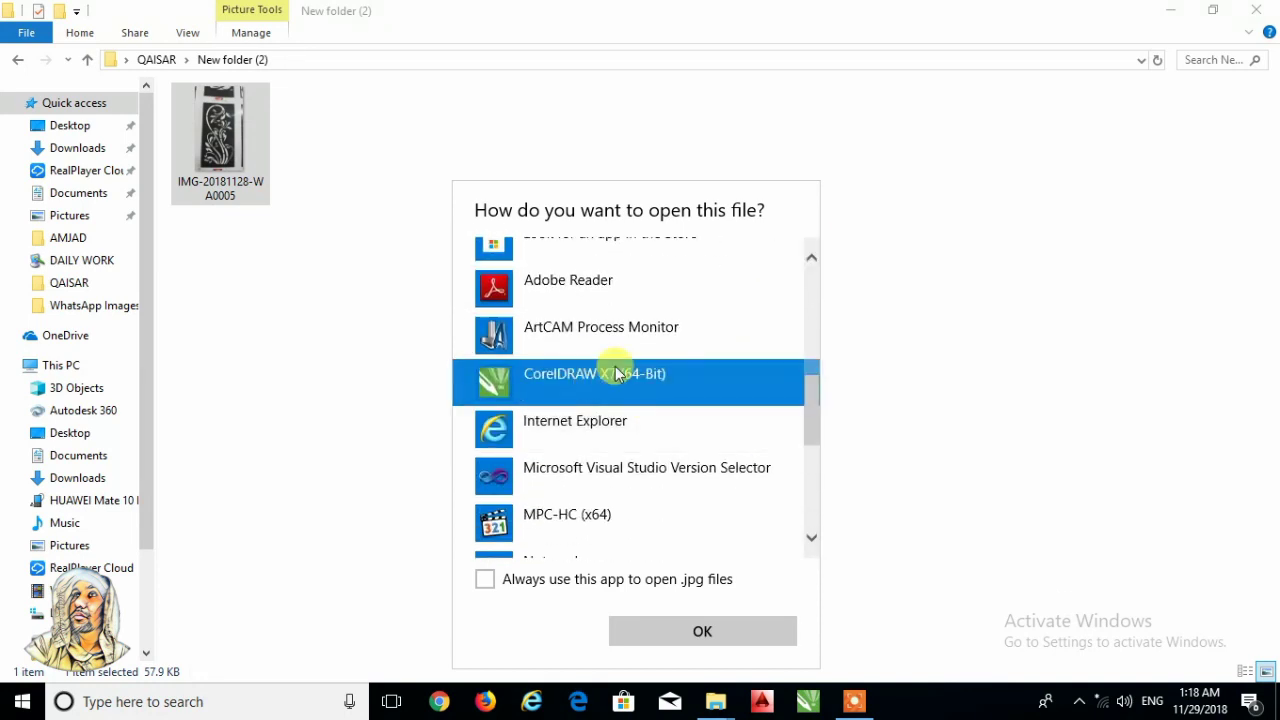
left_click(720, 630)
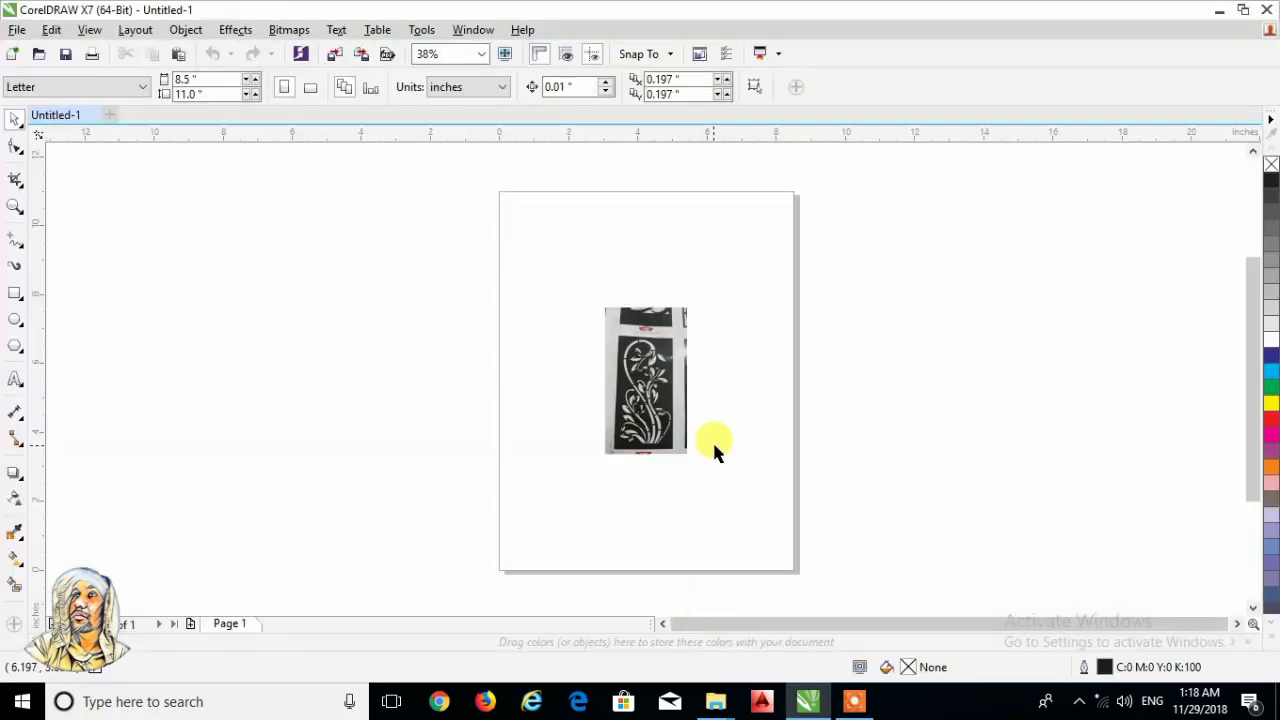
Place the duplicate stencil photo side by side with the original on the page.
scroll(662, 397, "up", 3)
scroll(662, 397, "down", 2)
mouse_move(645, 378)
left_mouse_down()
mouse_move(276, 378)
mouse_move(714, 412)
left_mouse_up()
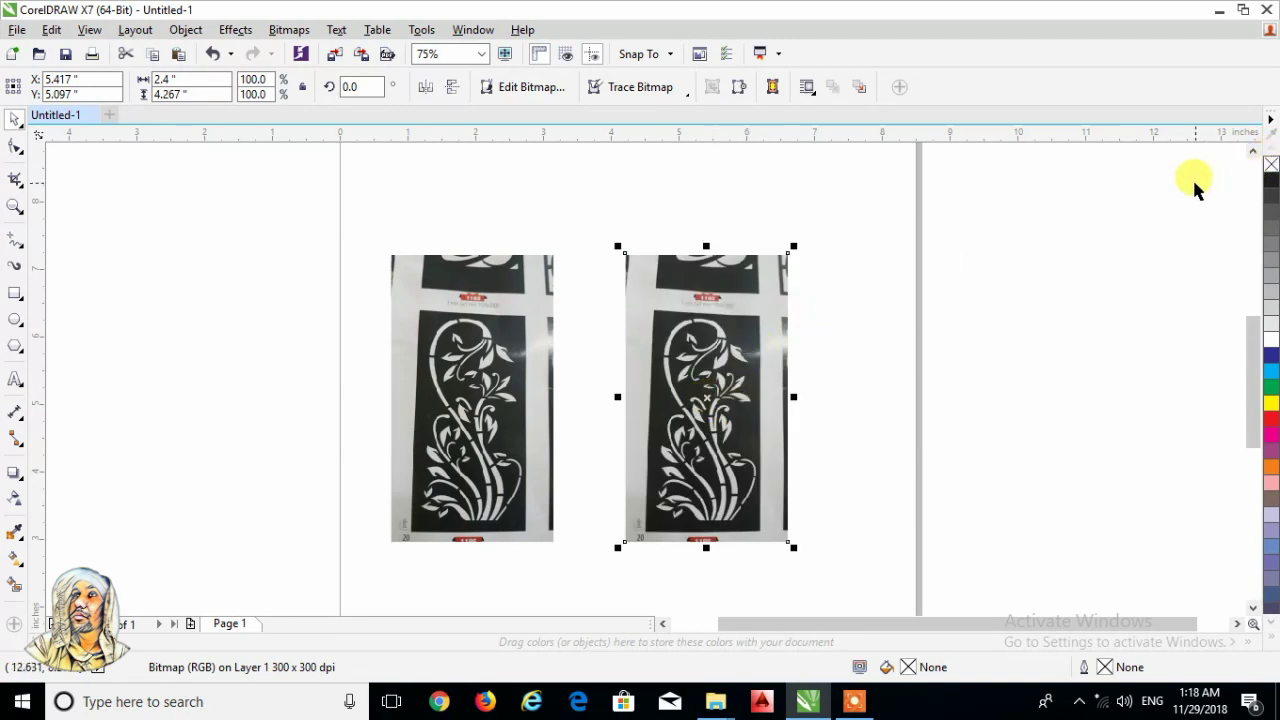
right_click(714, 300)
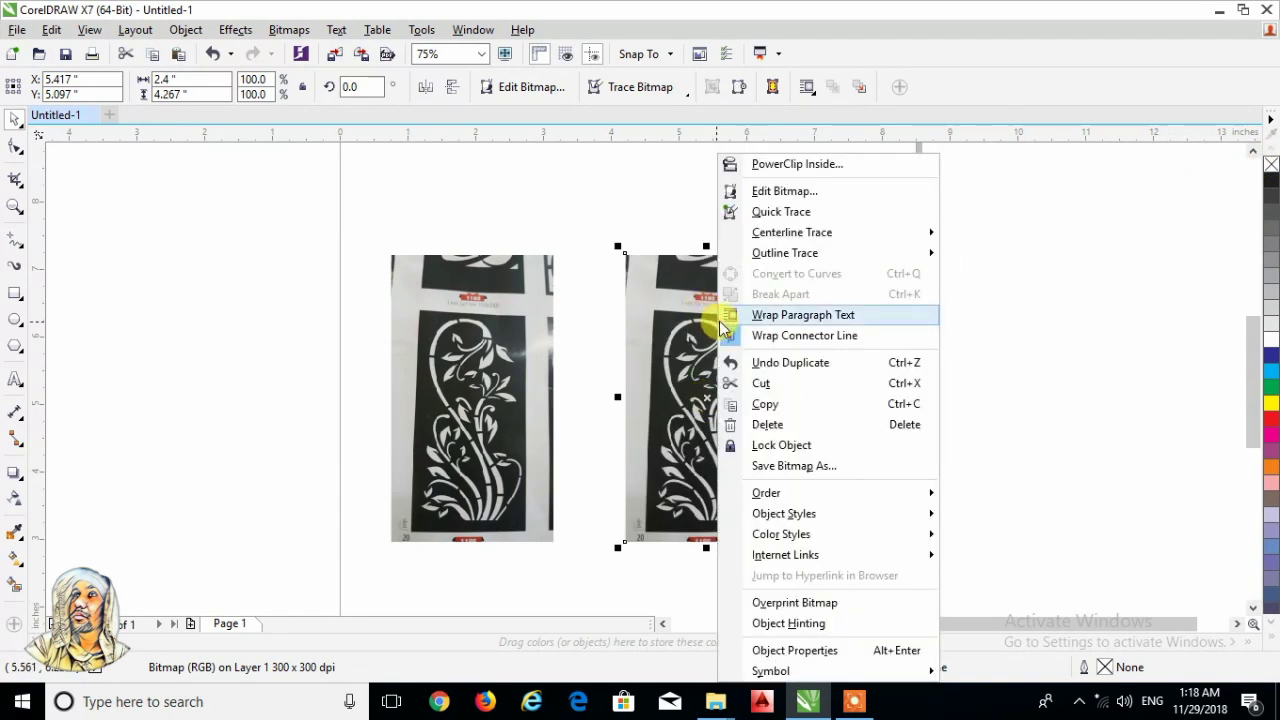
mouse_move(785, 253)
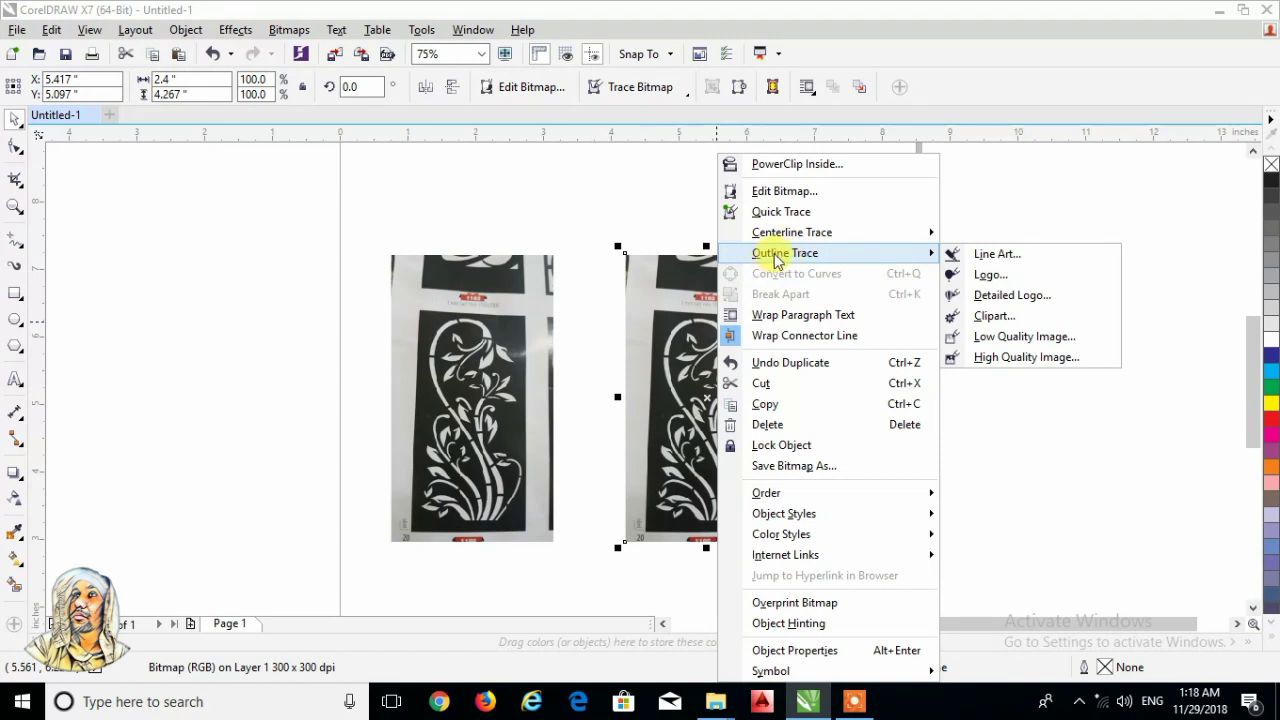
Trace the copied photo as detailed Line Art, with no fill and black outlines.
left_click(997, 256)
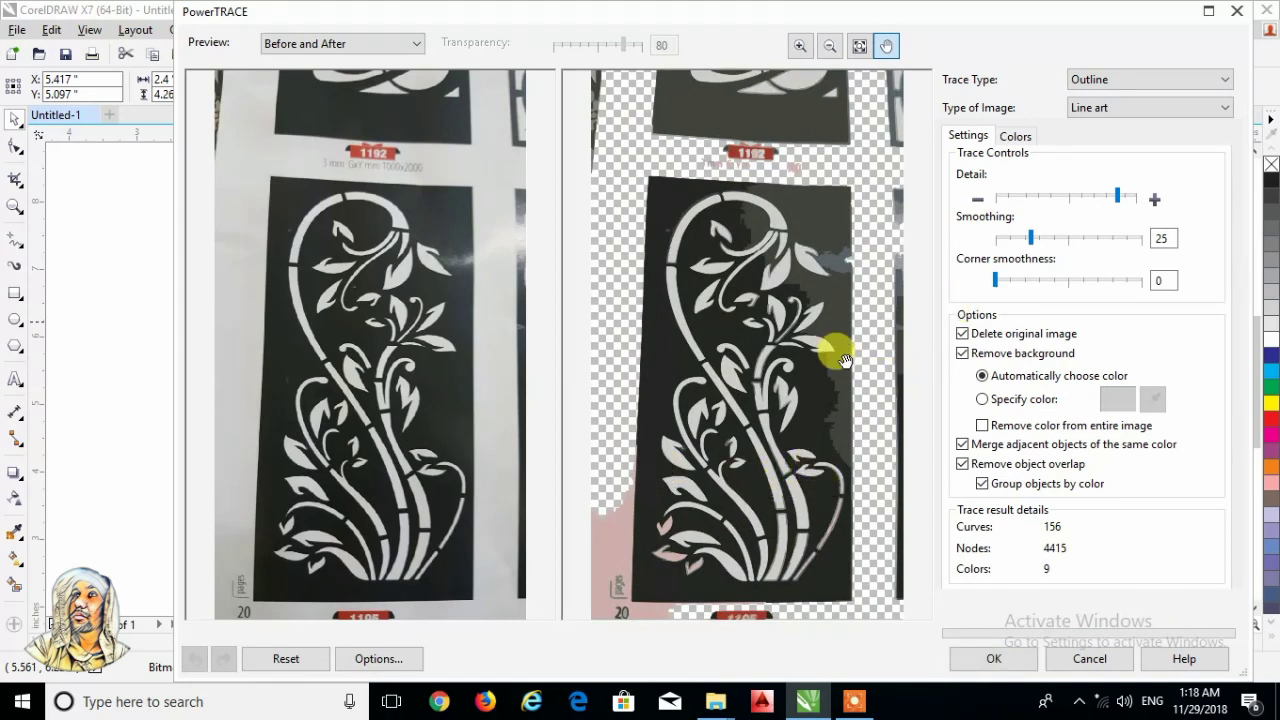
left_click(995, 659)
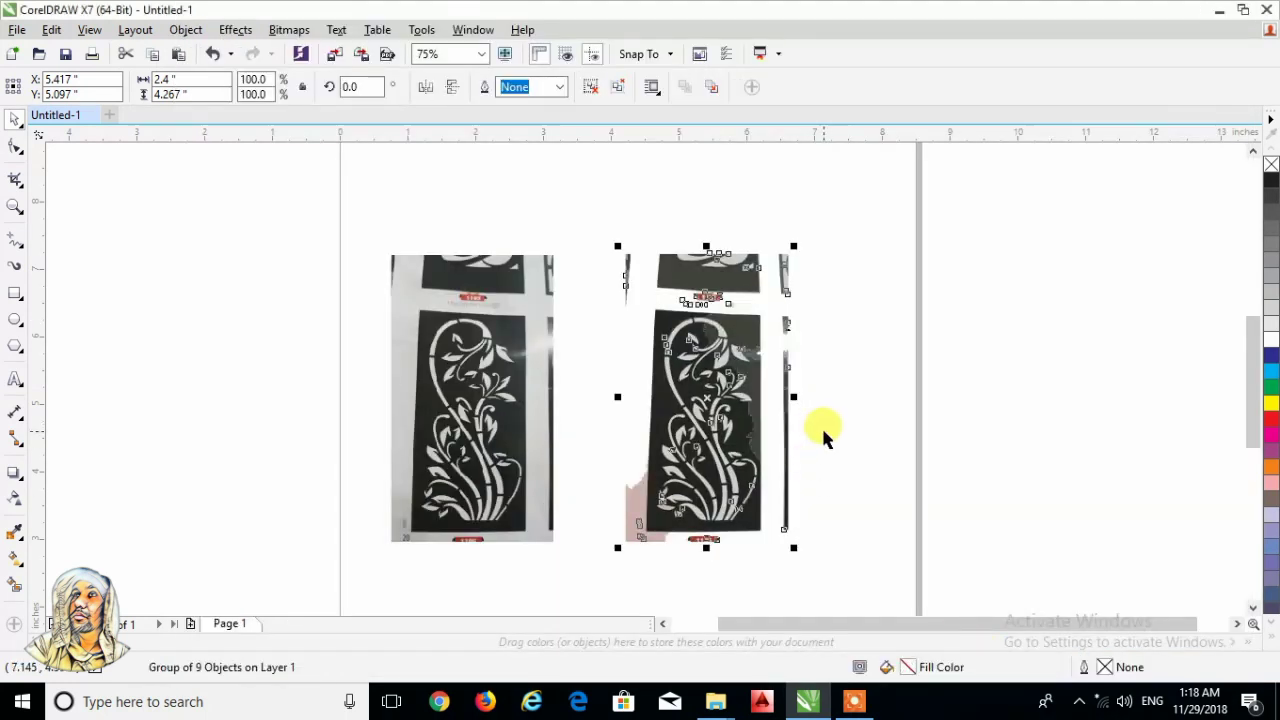
left_click_drag(720, 430, 775, 440)
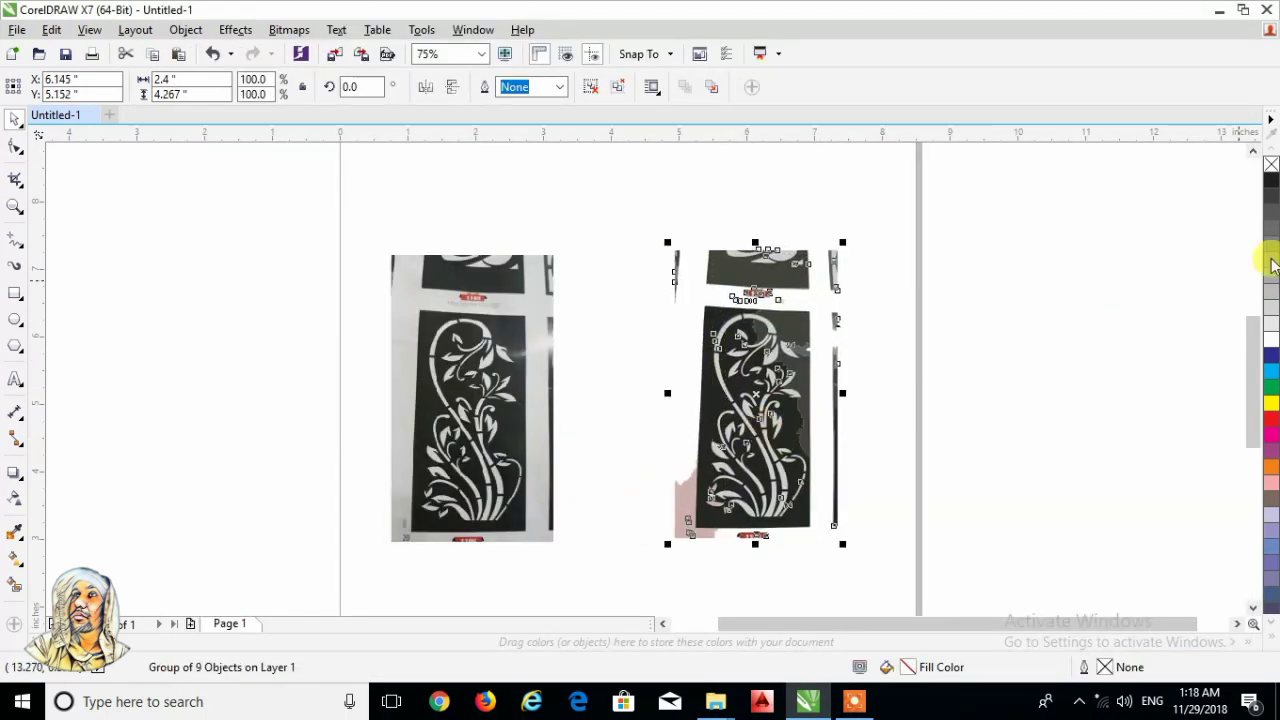
left_click(1267, 164)
right_click(1272, 180)
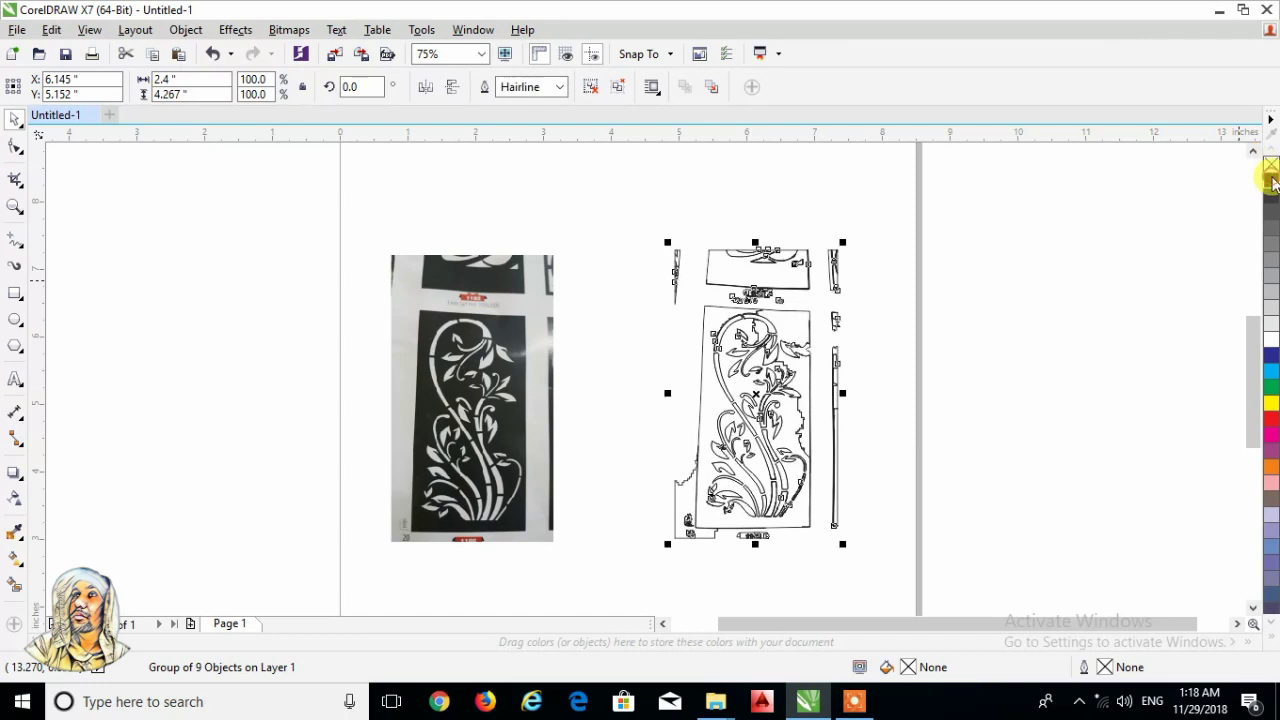
Undo the black outlines and the detailed trace to restore the photo.
scroll(783, 370, "up", 5)
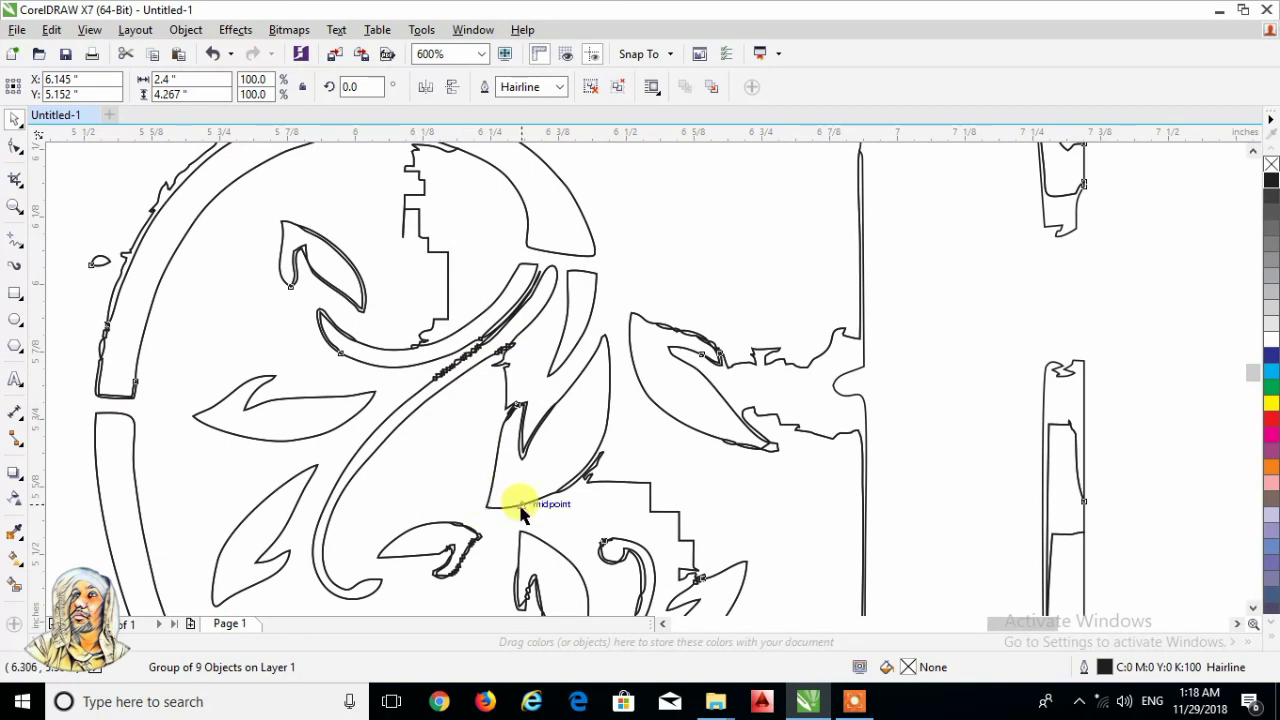
key("ctrl+z")
scroll(571, 398, "down", 3)
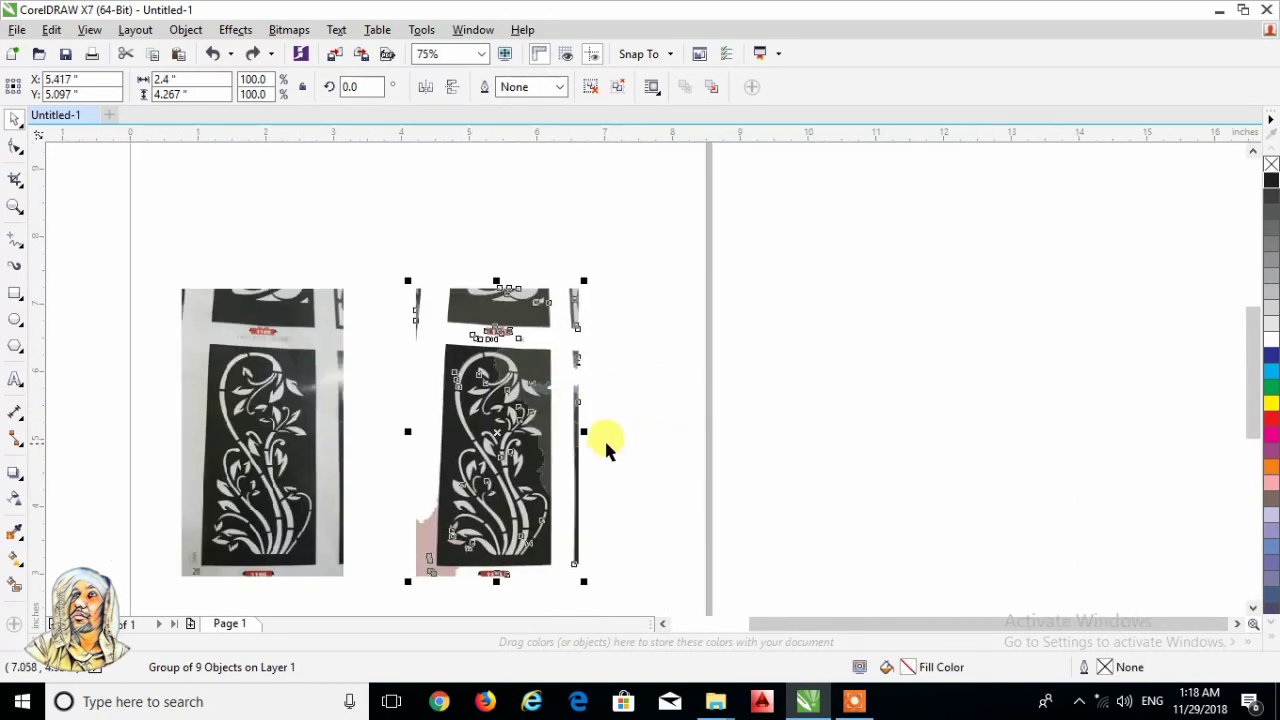
key("ctrl+z")
Retrace the copied photo as Line Art with a lowered Detail setting, giving 5 objects.
right_click(523, 398)
mouse_move(597, 253)
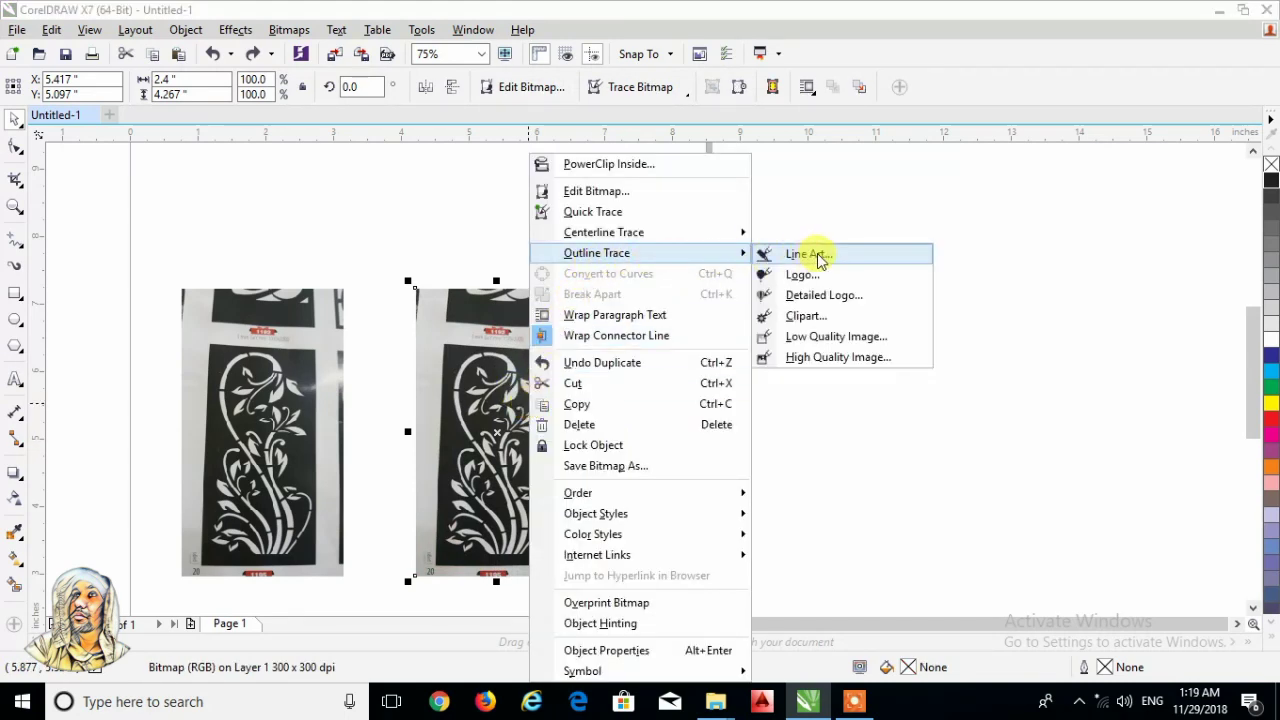
left_click(817, 253)
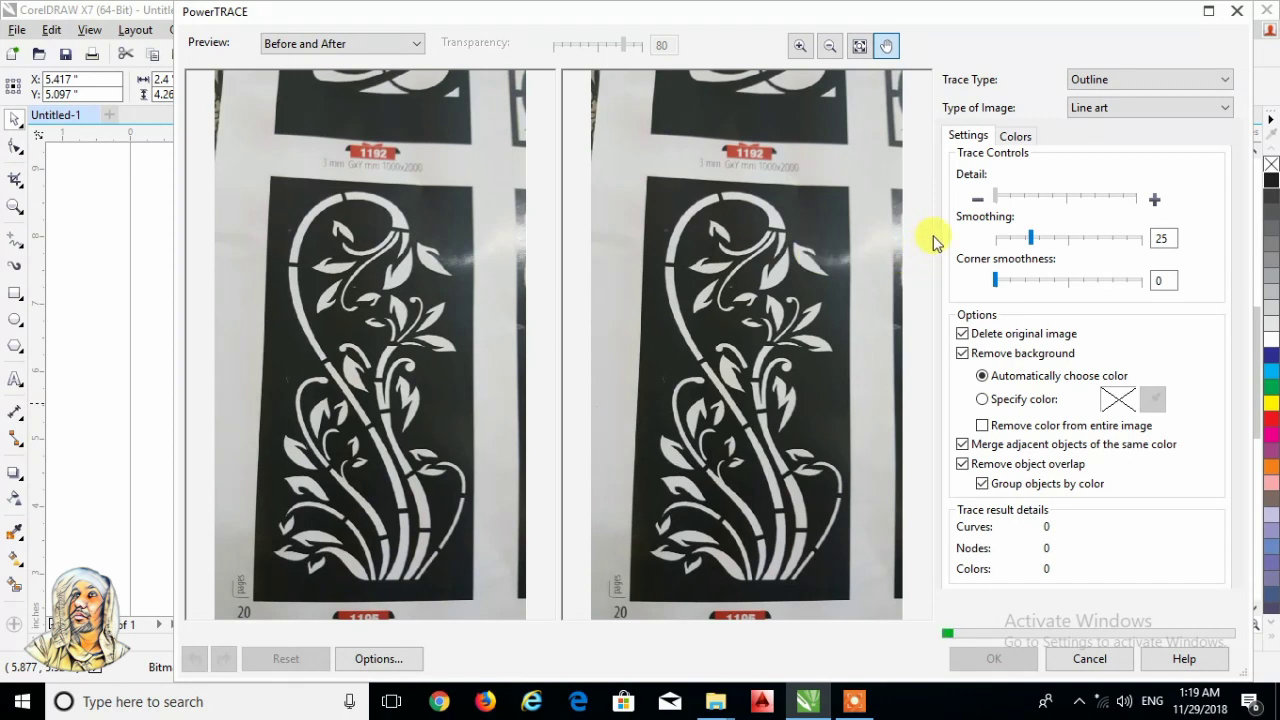
left_click(1117, 197)
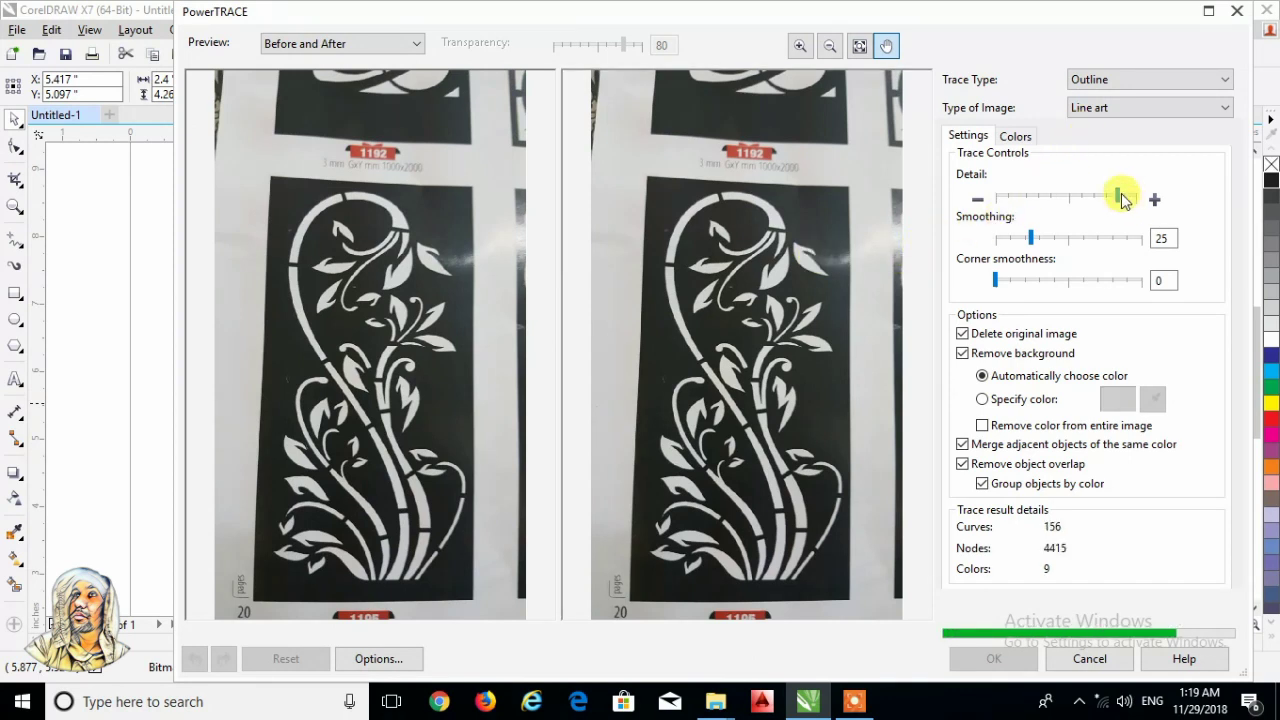
left_click_drag(1117, 200, 1068, 198)
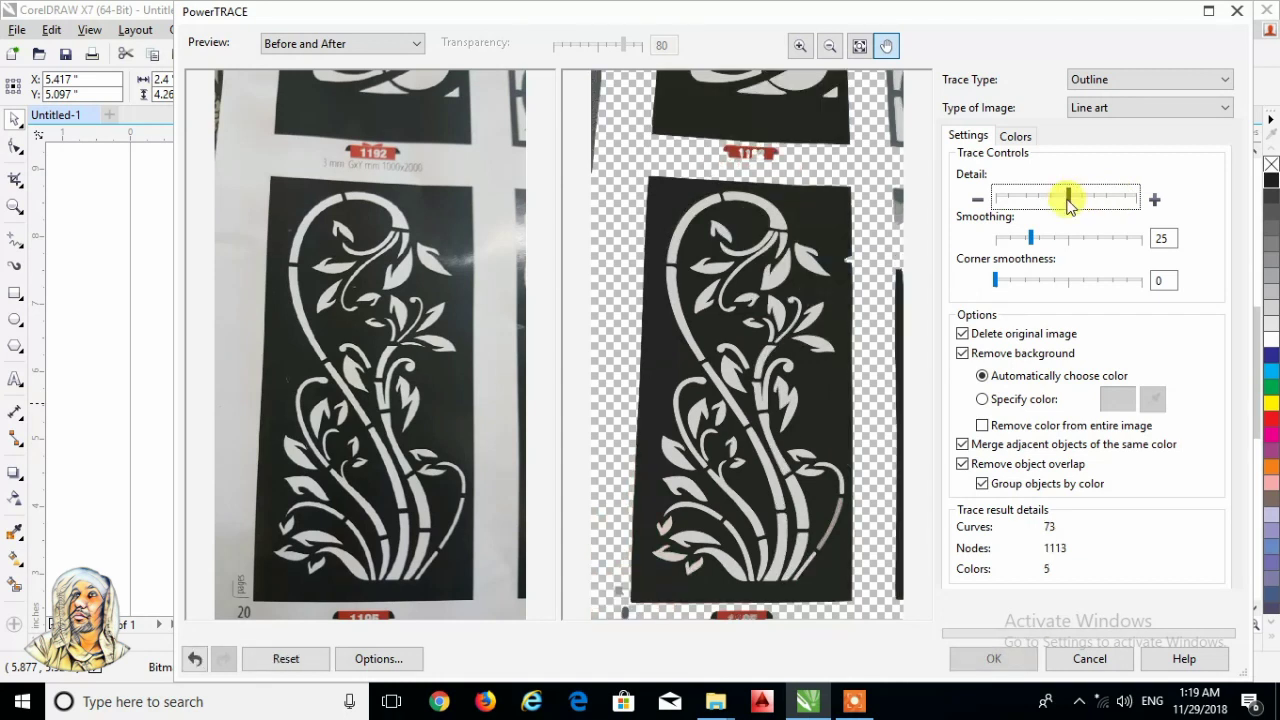
left_click(993, 658)
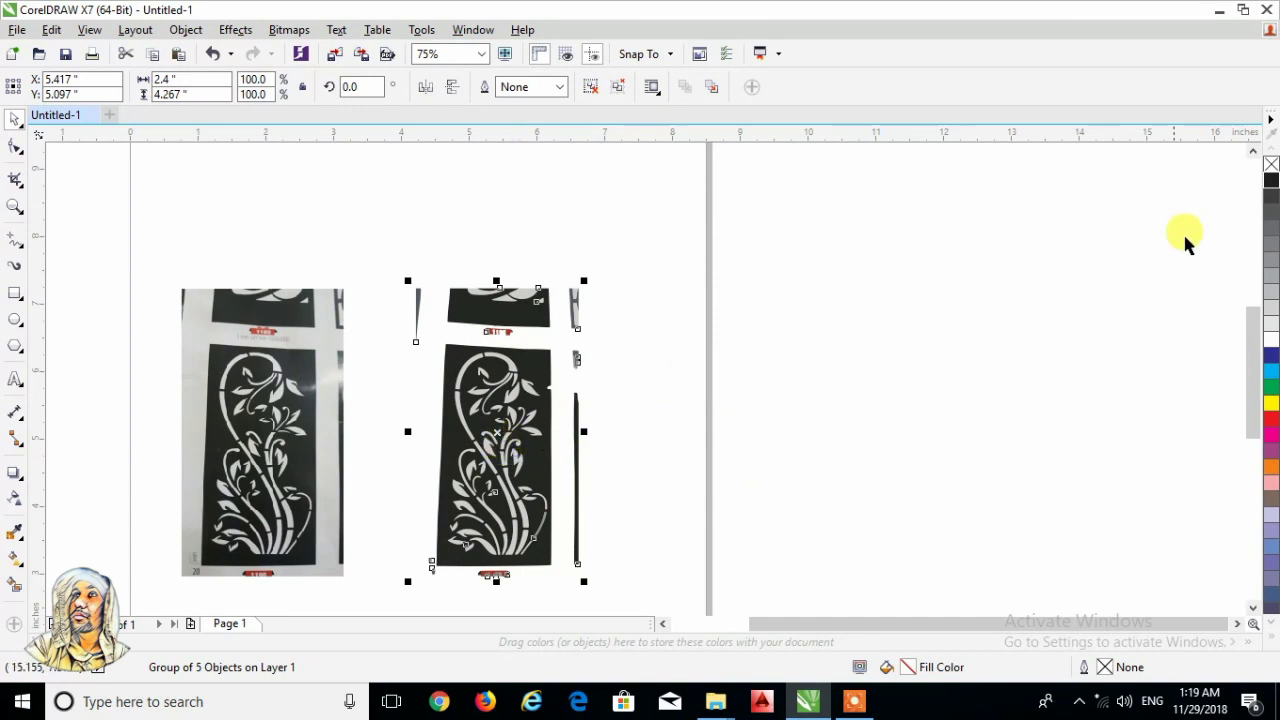
Remove the trace's fill and give it black hairline outlines.
left_click(1270, 165)
right_click(1270, 180)
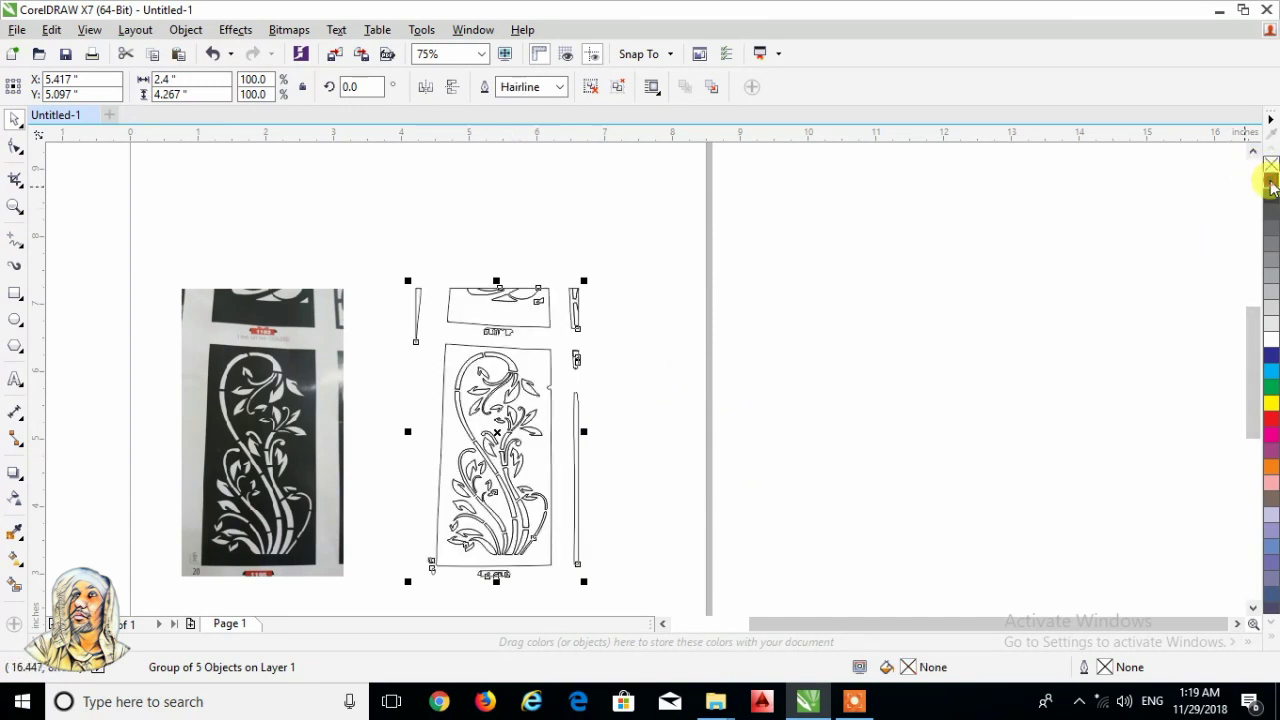
scroll(490, 400, "up", 3)
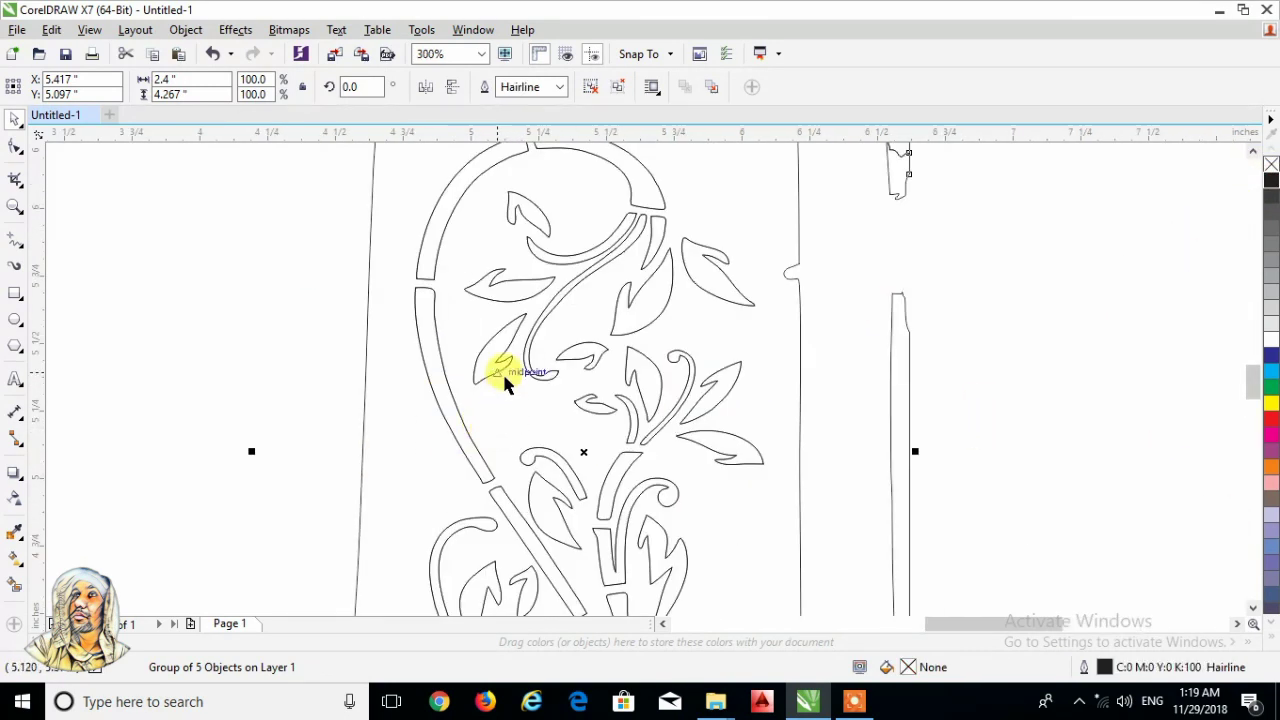
scroll(500, 400, "down", 3)
Toggle the traced design's selection to inspect the hairline outlines.
left_click(825, 426)
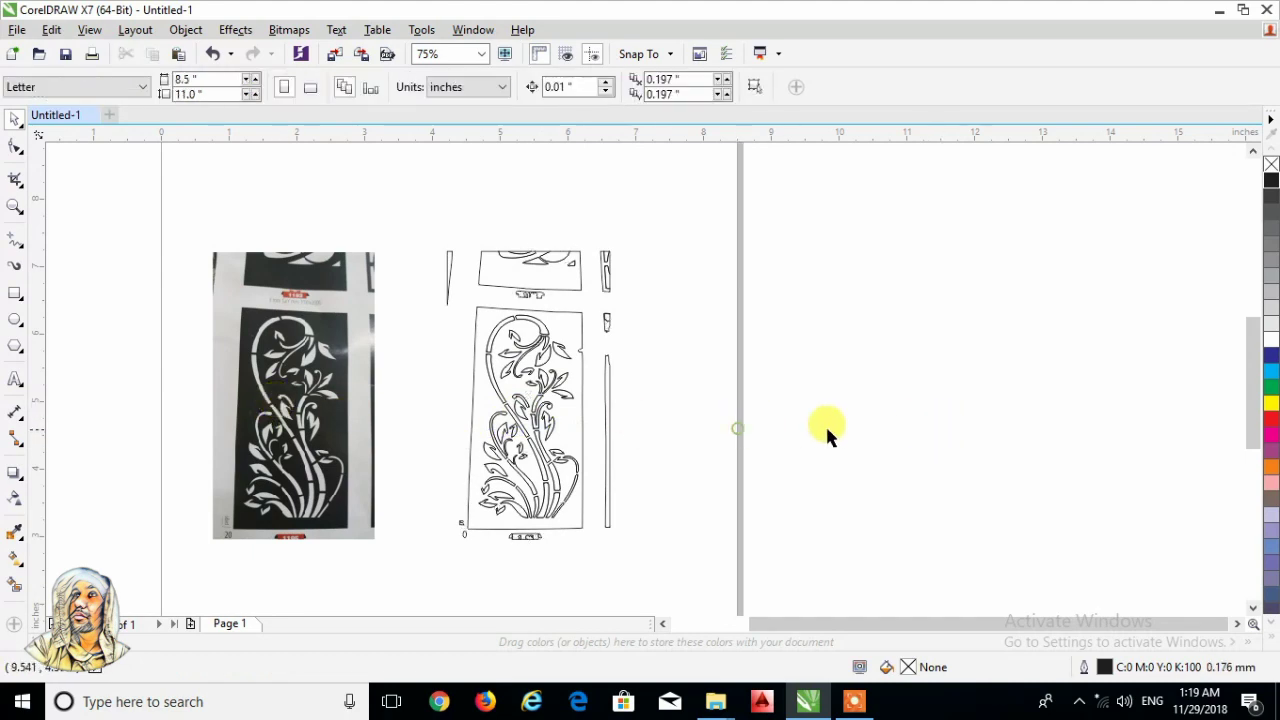
left_click(544, 470)
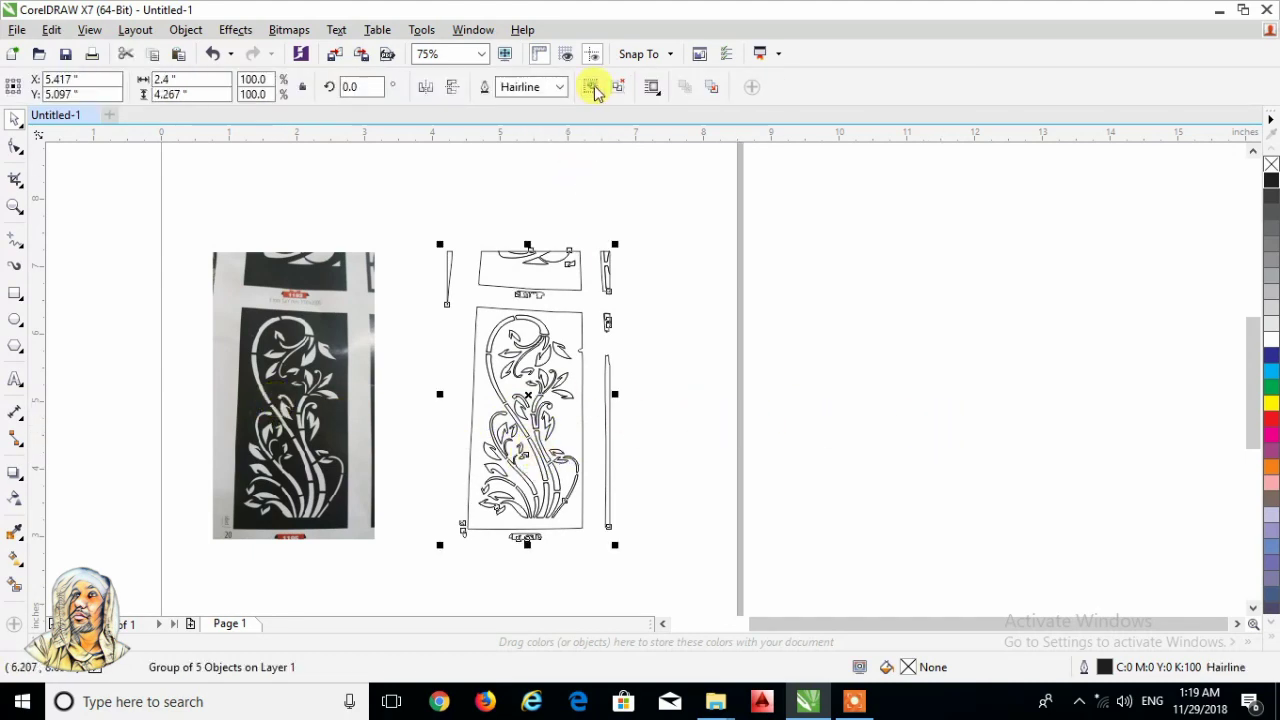
left_click(743, 371)
scroll(580, 453, "up", 3)
left_click(545, 455)
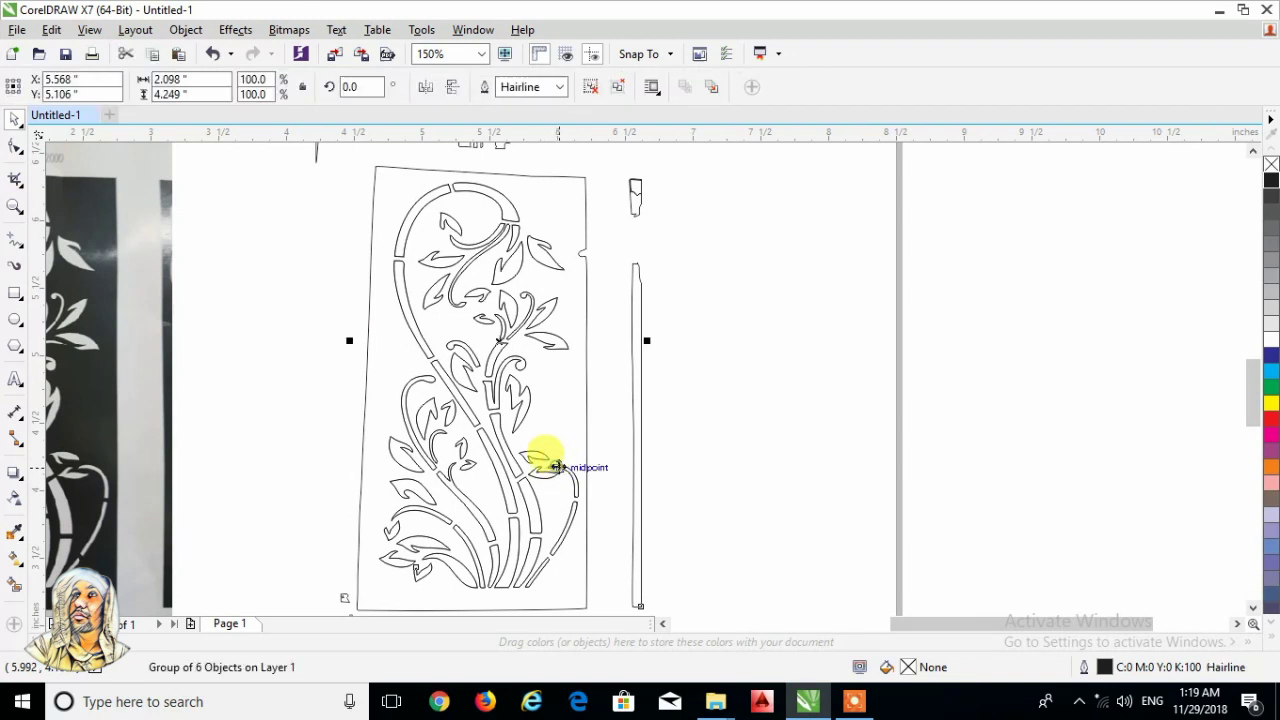
left_click(727, 395)
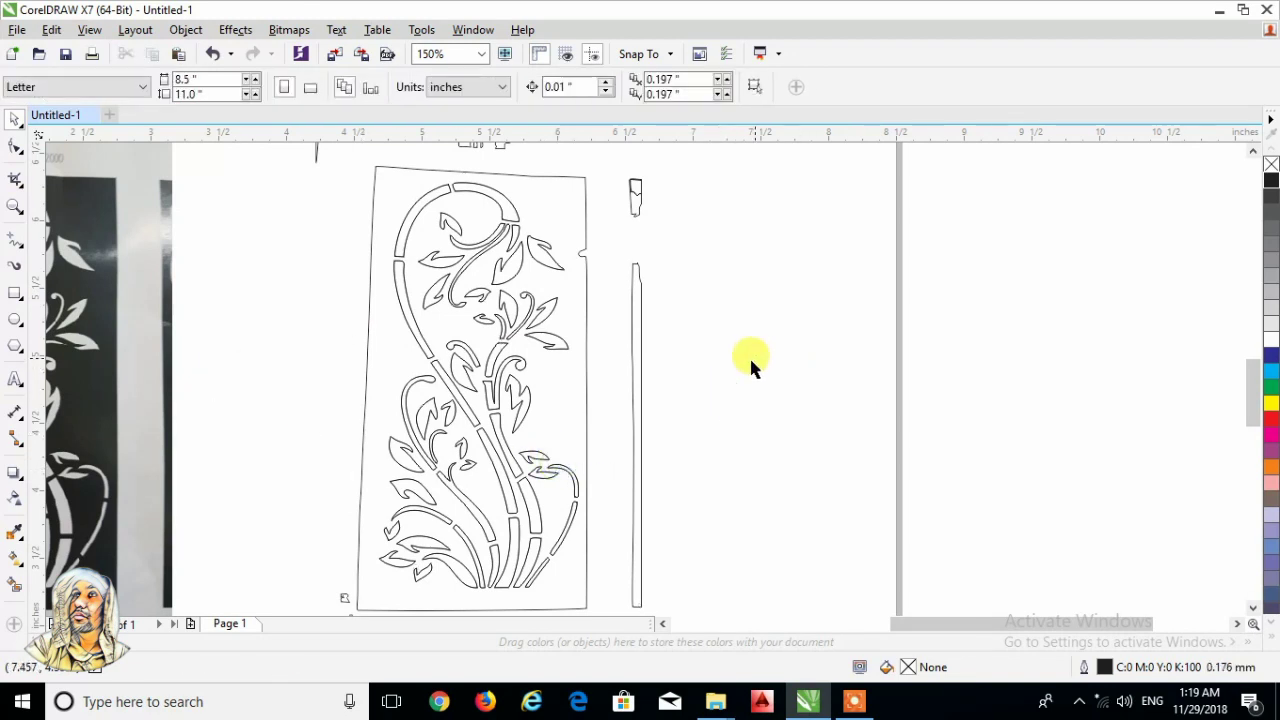
left_click(14, 585)
Smart-fill the trace's frame area black and move the black shape right of the outlines.
left_click(366, 468)
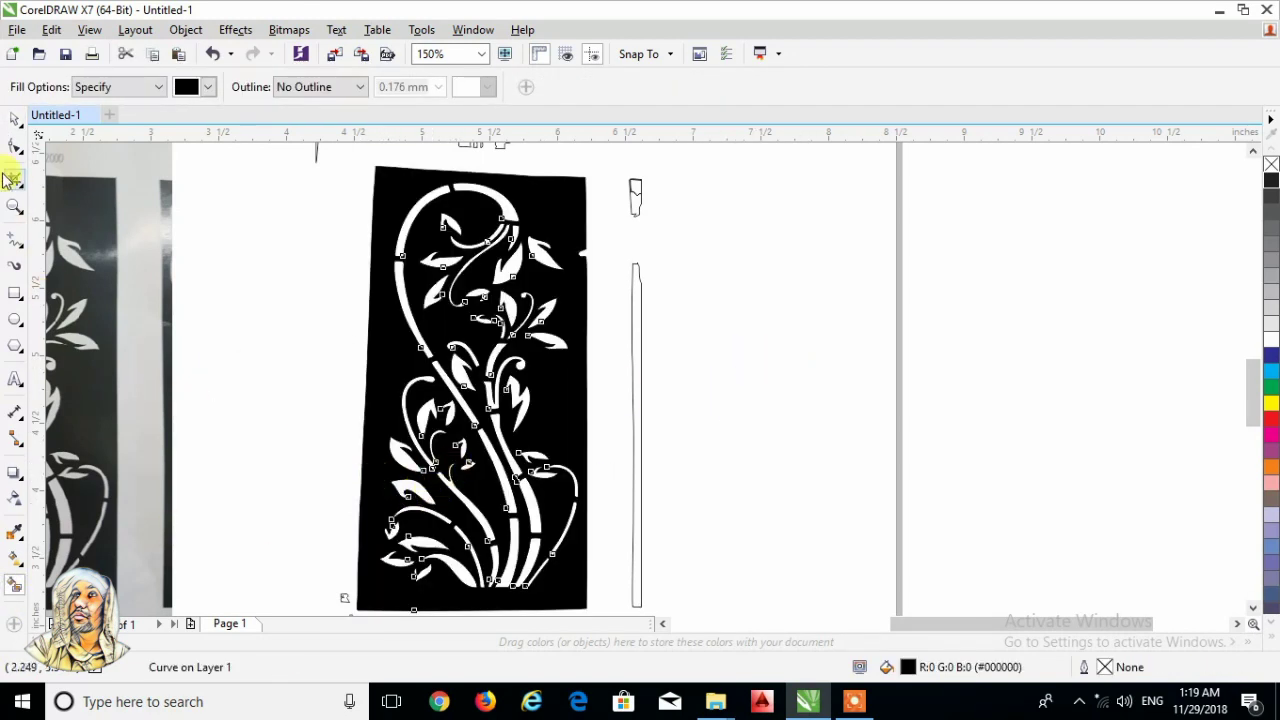
left_click(14, 122)
left_click_drag(394, 334, 798, 338)
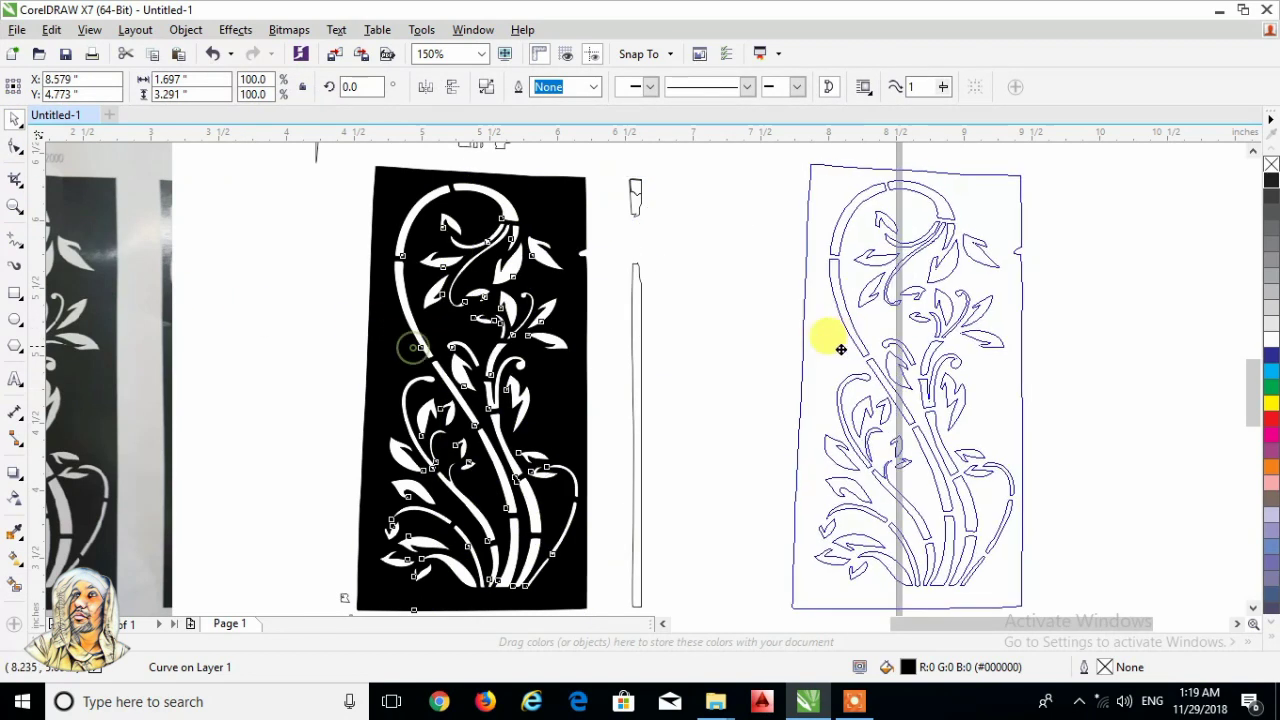
scroll(576, 328, "down", 3)
left_click(747, 337)
scroll(747, 337, "up", 3)
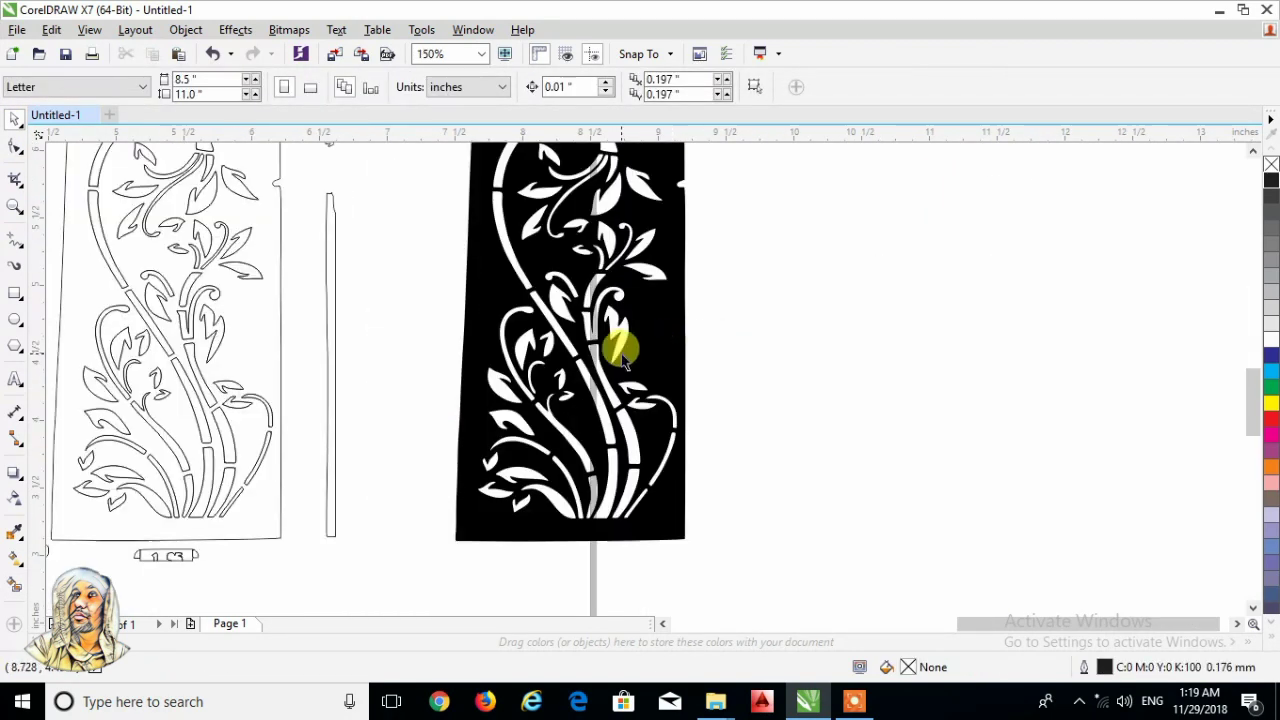
left_click_drag(630, 362, 668, 362)
left_click(809, 362)
scroll(651, 343, "down", 2)
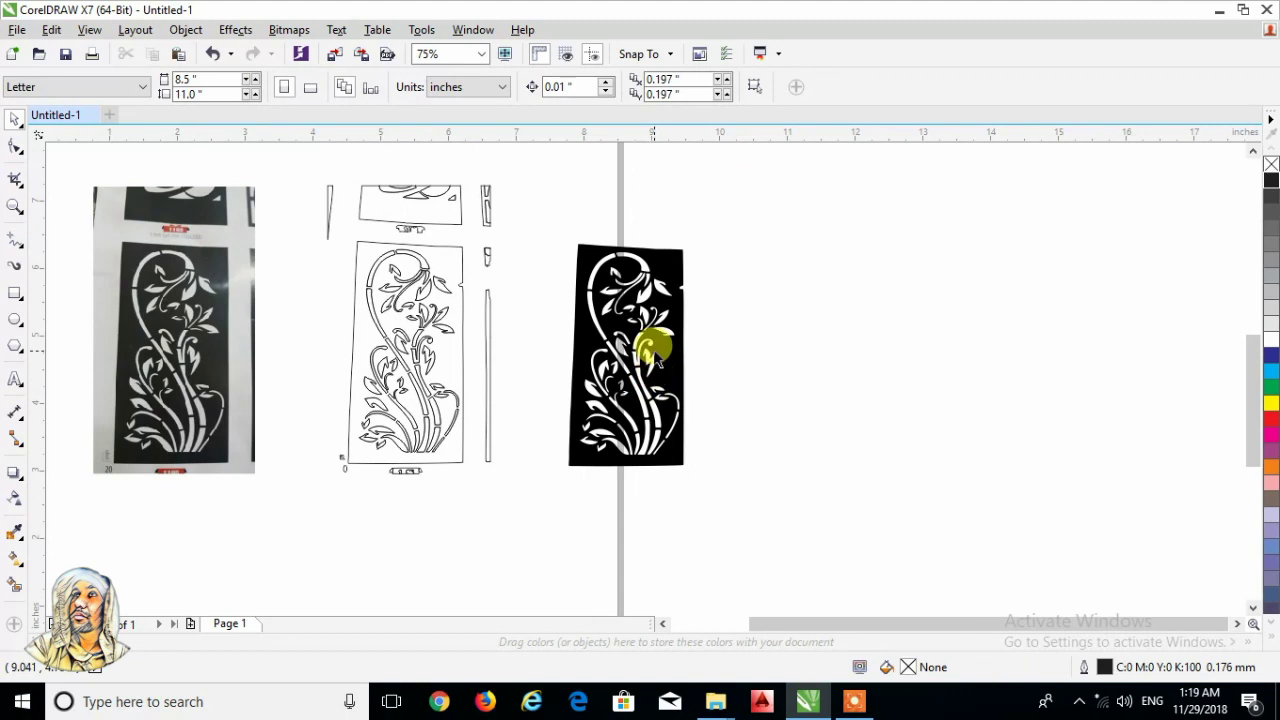
scroll(648, 365, "up", 2)
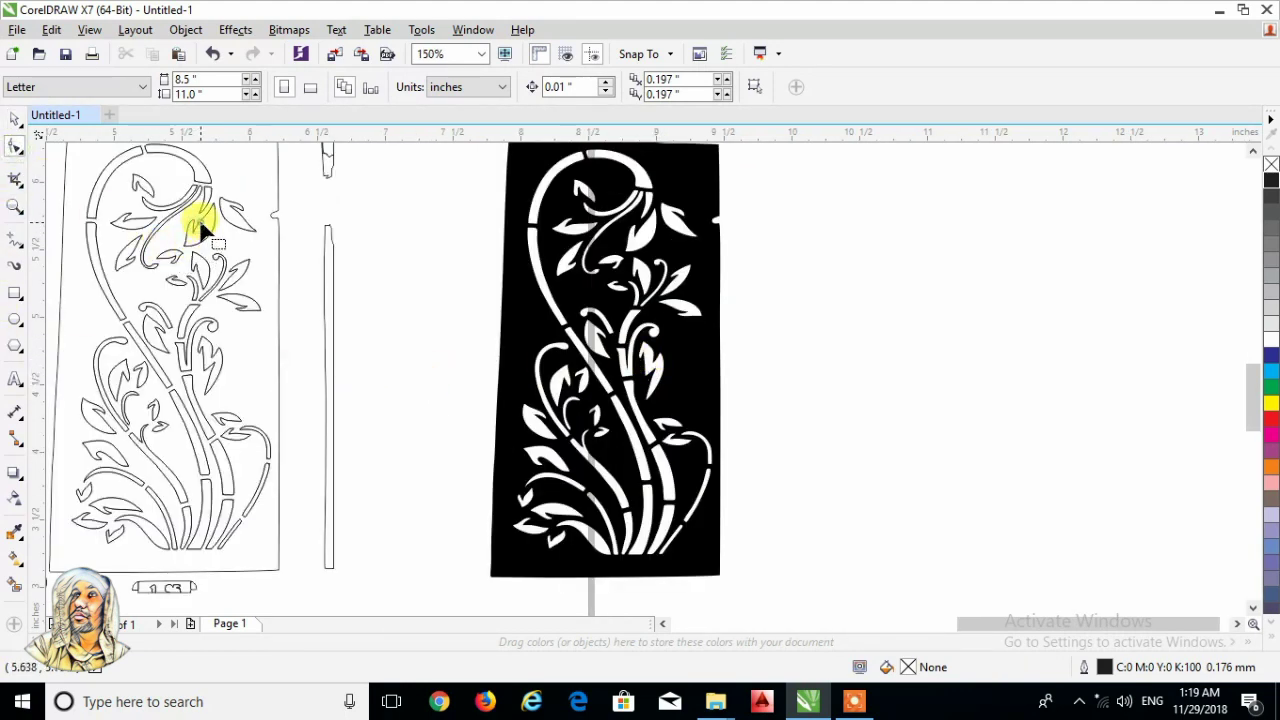
Ungroup the left outline design and select one of its curves.
left_click(15, 118)
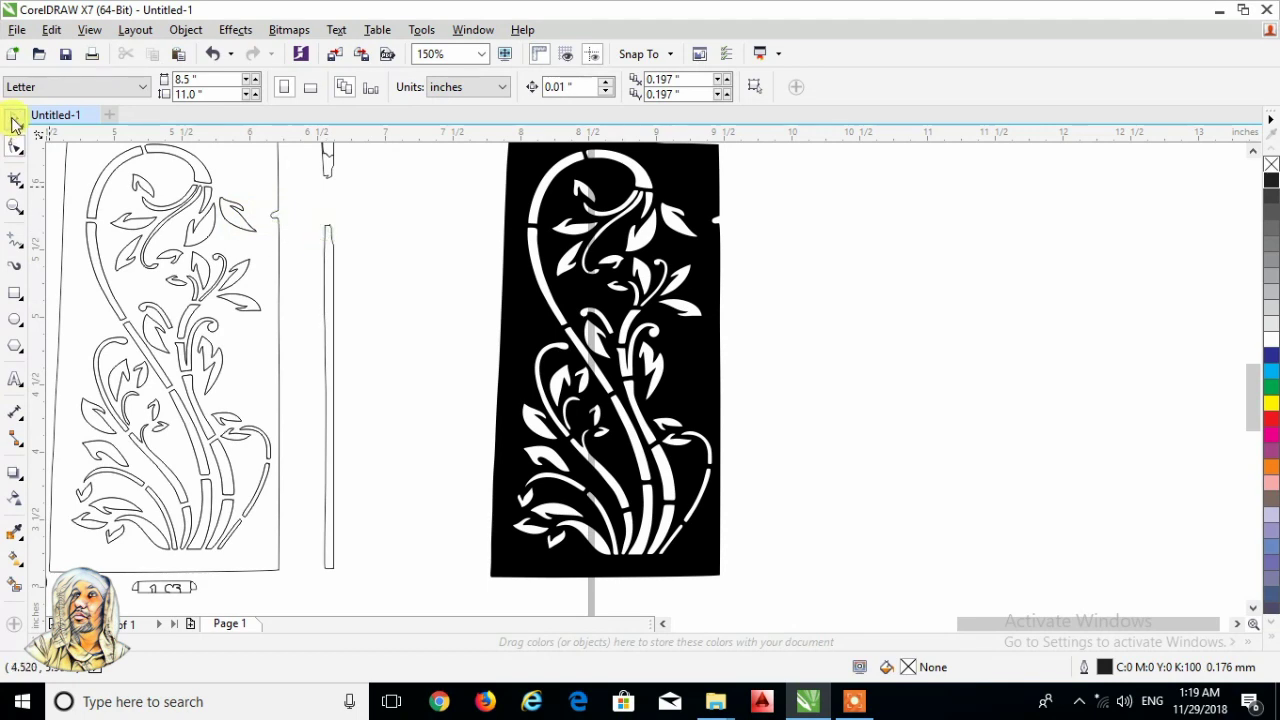
left_click(172, 207)
scroll(185, 220, "down", 2)
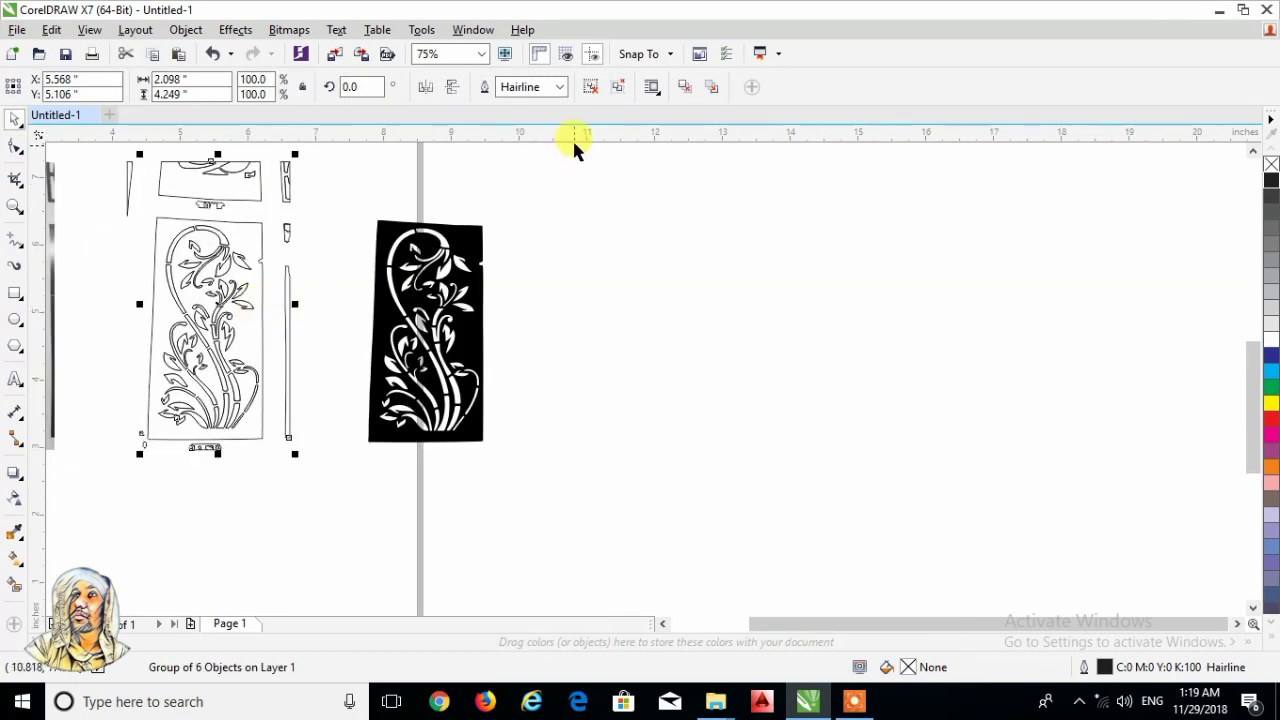
left_click(590, 87)
left_click(296, 245)
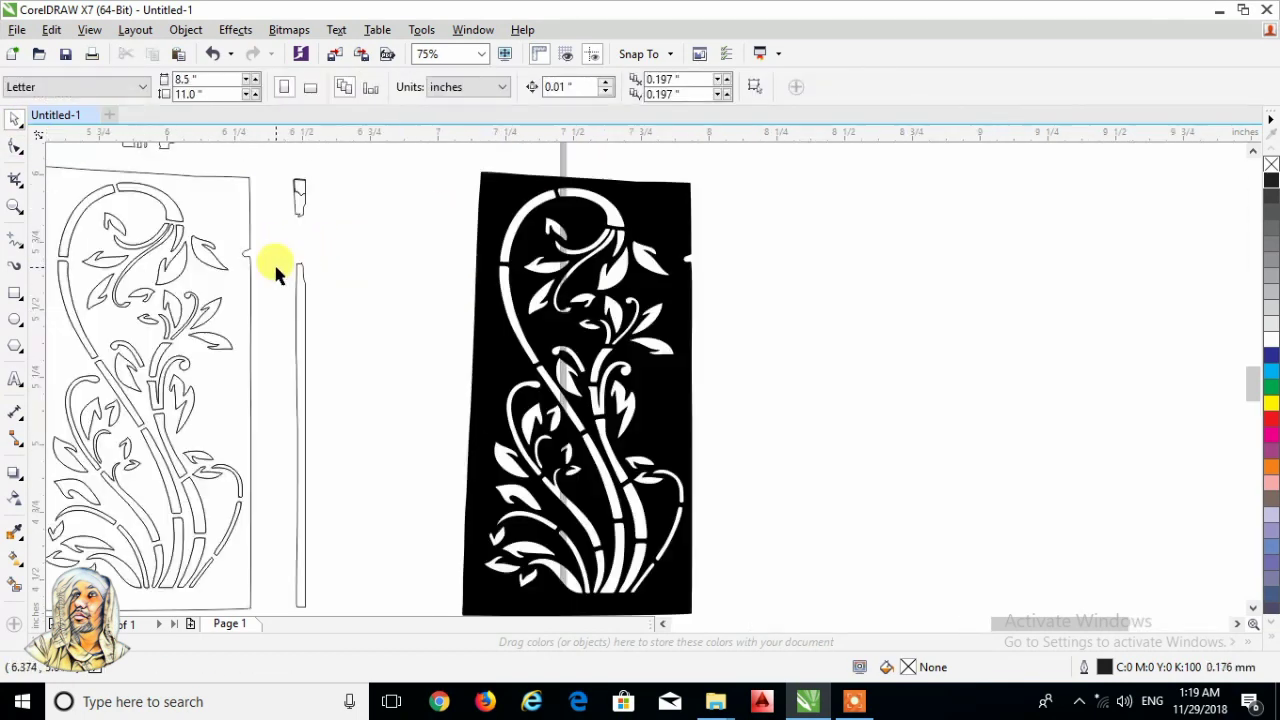
scroll(273, 261, "up", 3)
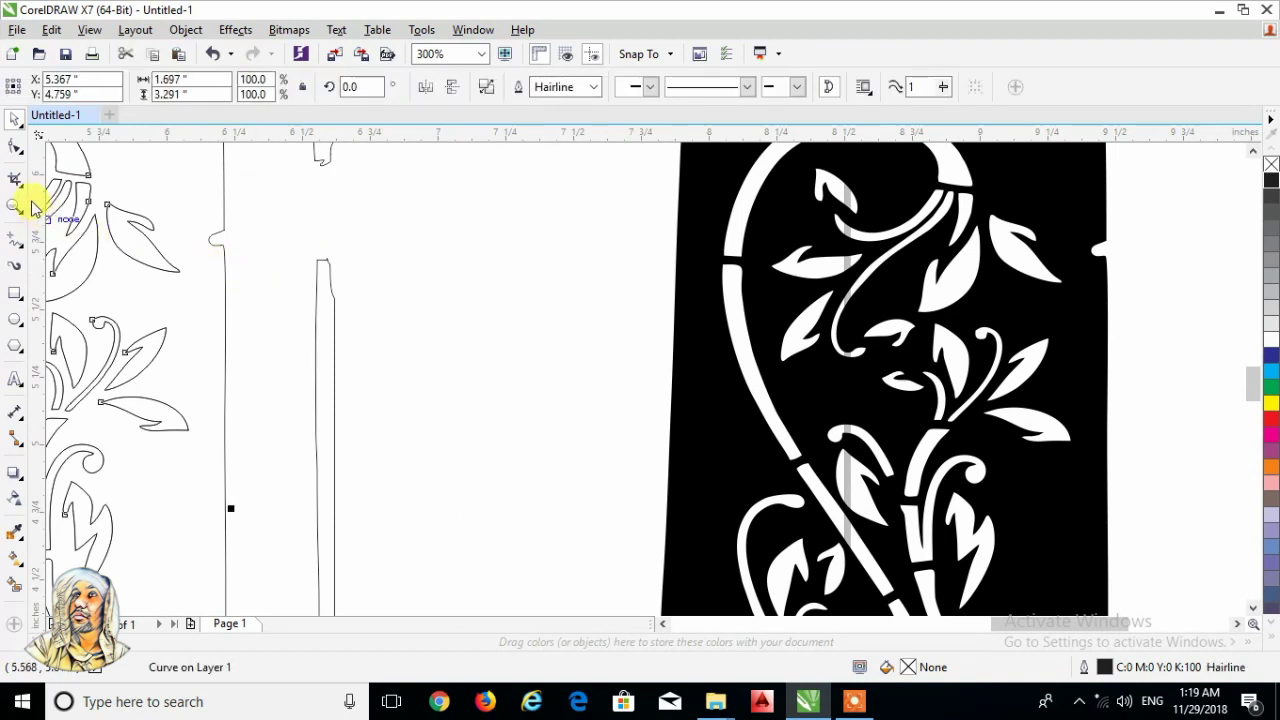
Drag nodes of the 448-node outline curve with the Shape tool, then deselect it.
left_click(14, 147)
scroll(243, 277, "down", 5)
scroll(296, 318, "up", 3)
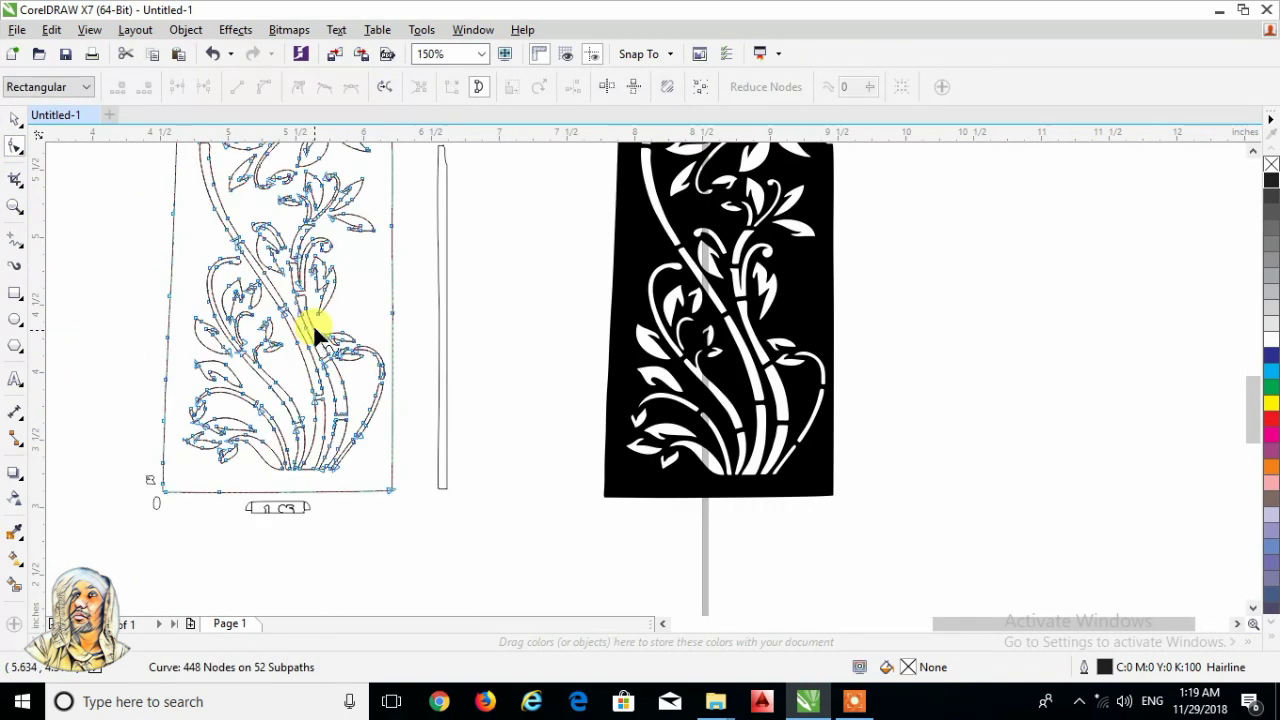
mouse_move(281, 334)
left_mouse_down()
mouse_move(240, 396)
mouse_move(463, 498)
left_mouse_up()
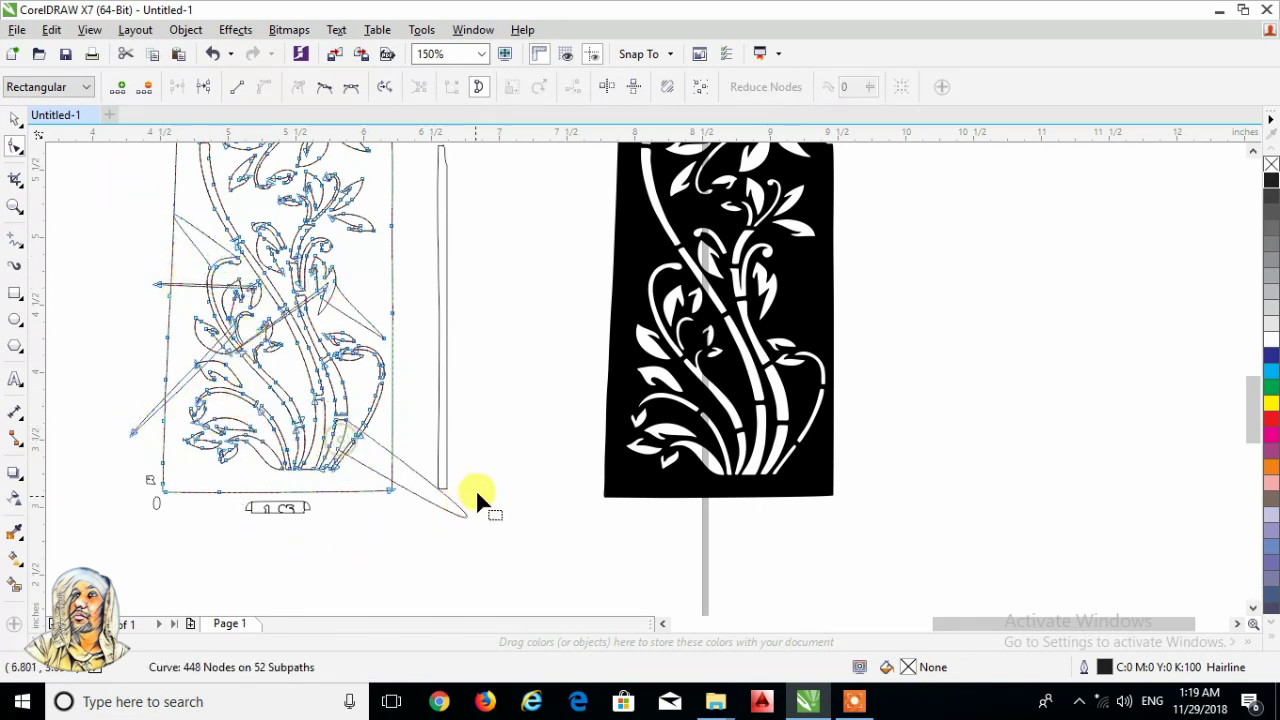
scroll(297, 479, "down", 2)
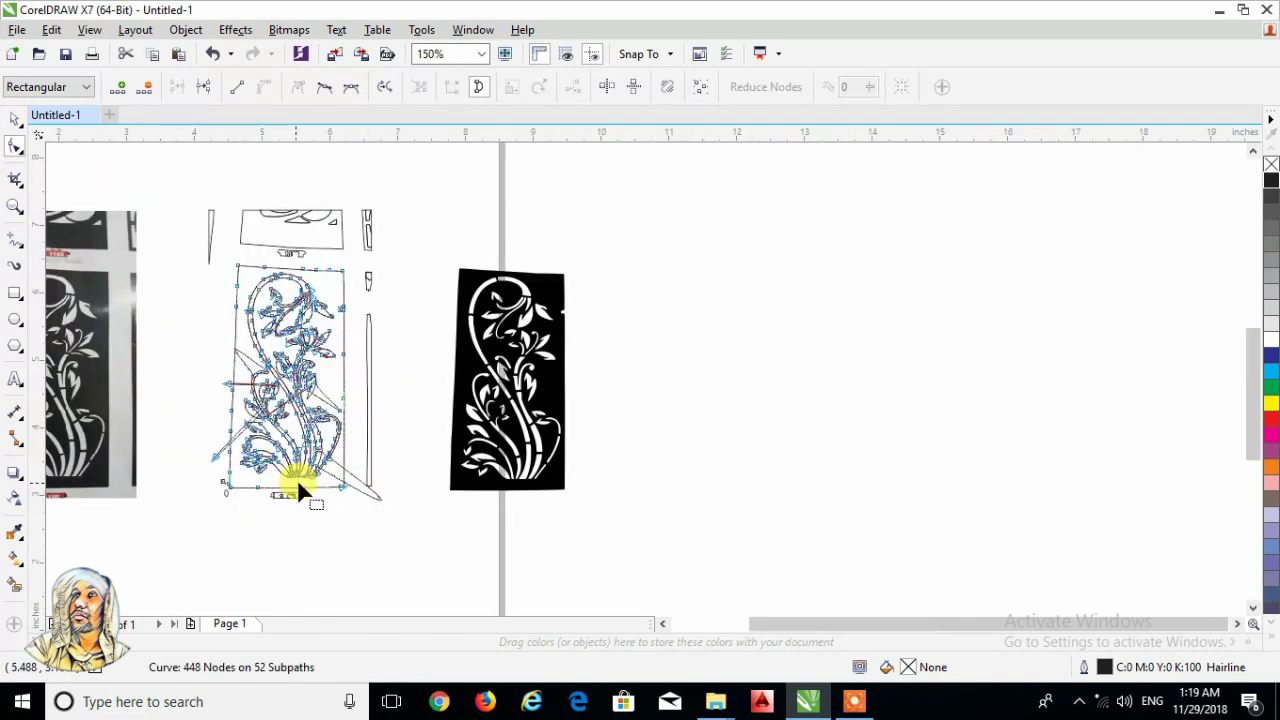
left_click(15, 118)
left_click(393, 400)
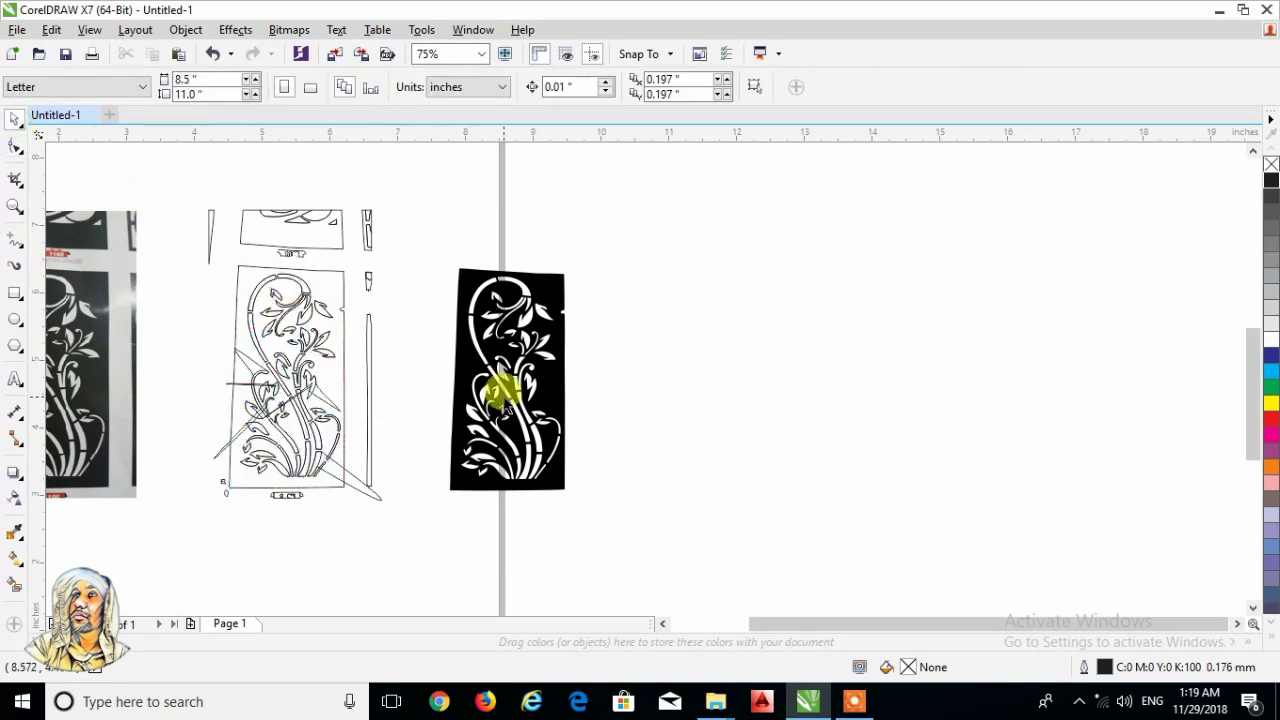
scroll(510, 395, "up", 2)
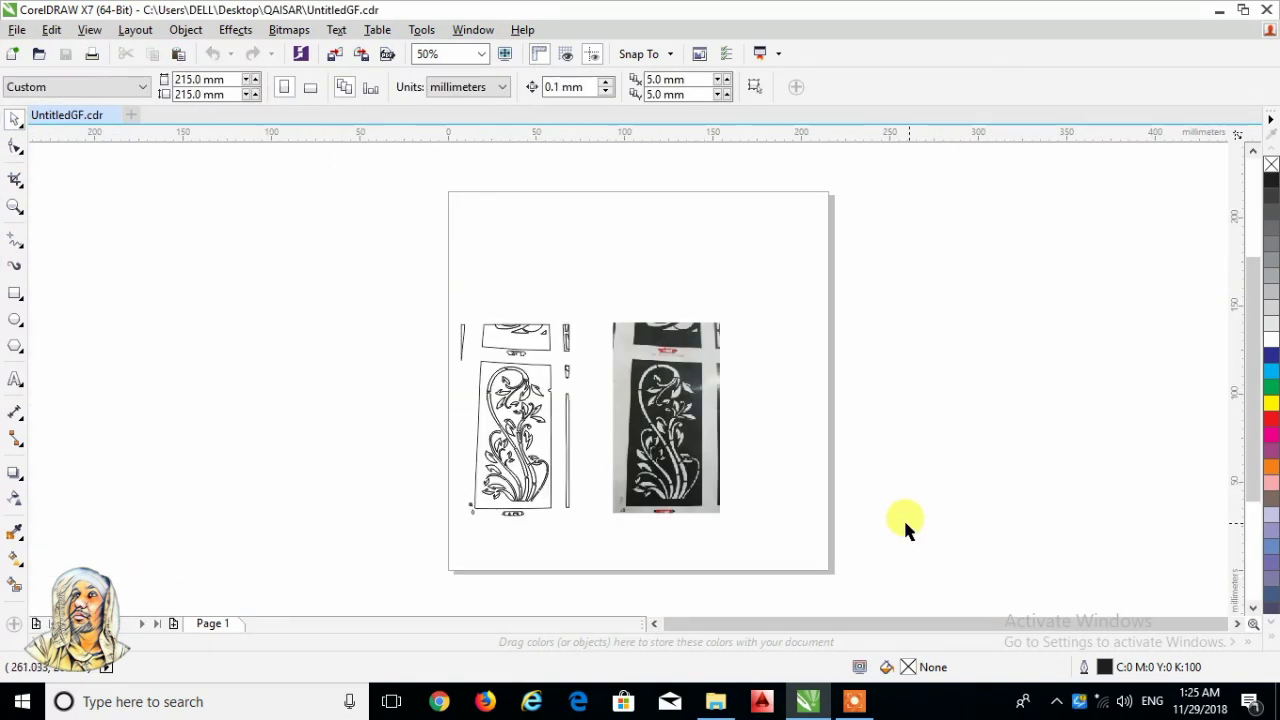
Give the line-art red outlines and Ungroup All into 73 separate objects.
left_click(1247, 564)
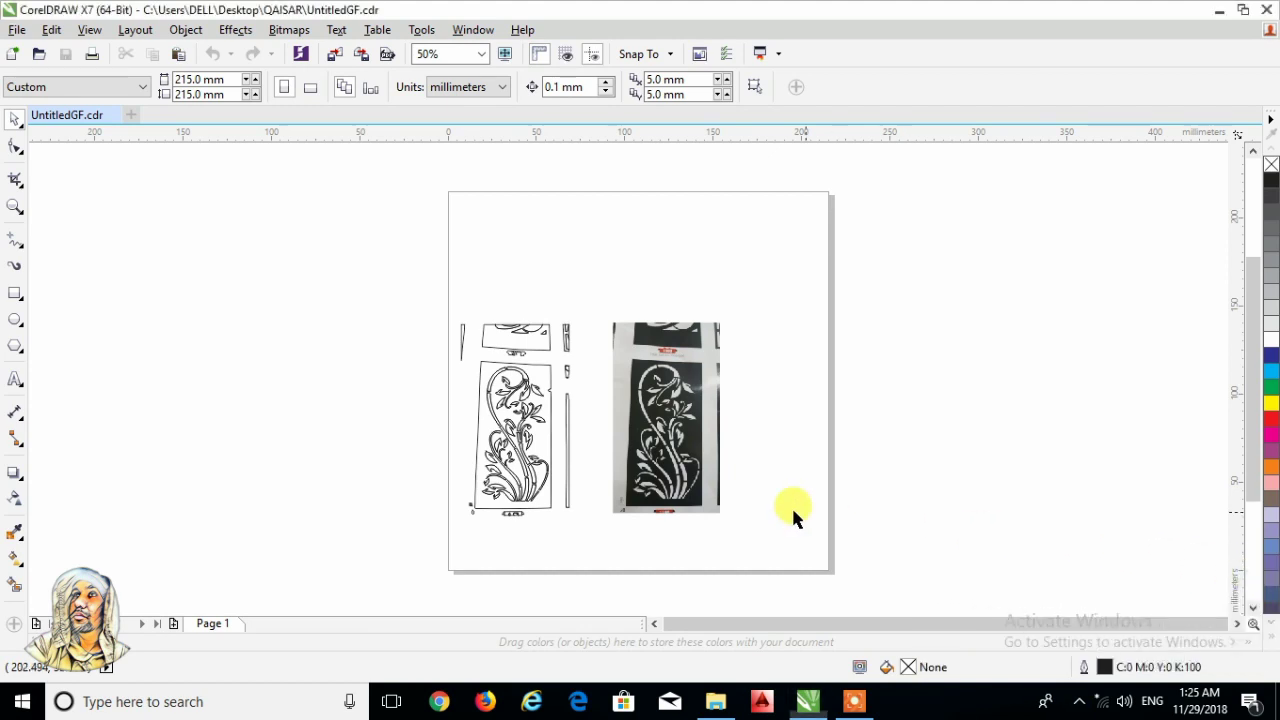
left_click_drag(588, 303, 398, 532)
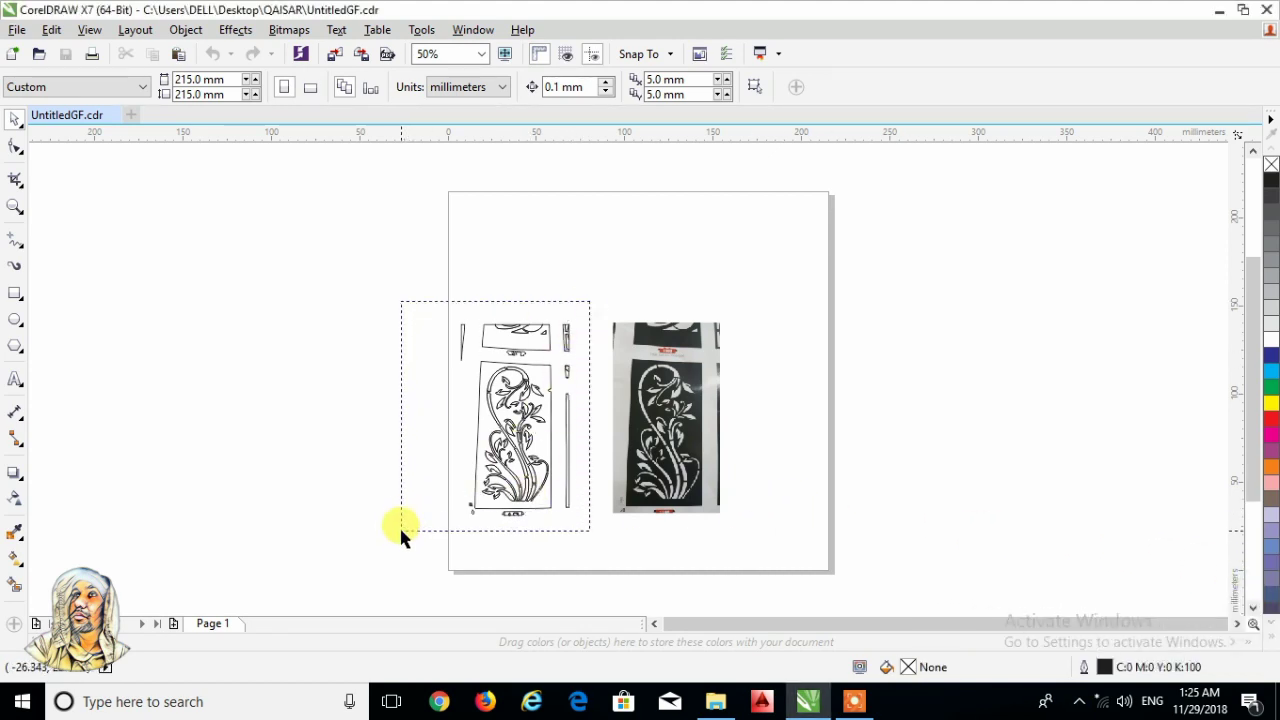
right_click(1270, 421)
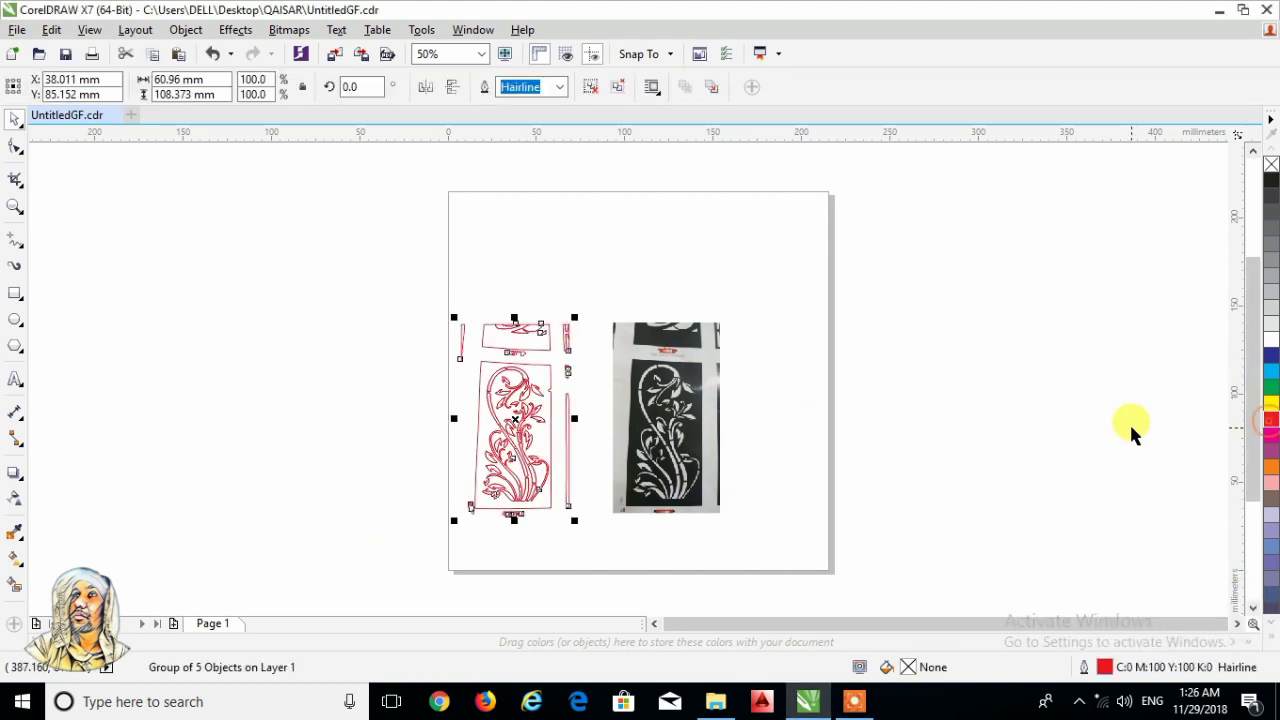
left_click(592, 88)
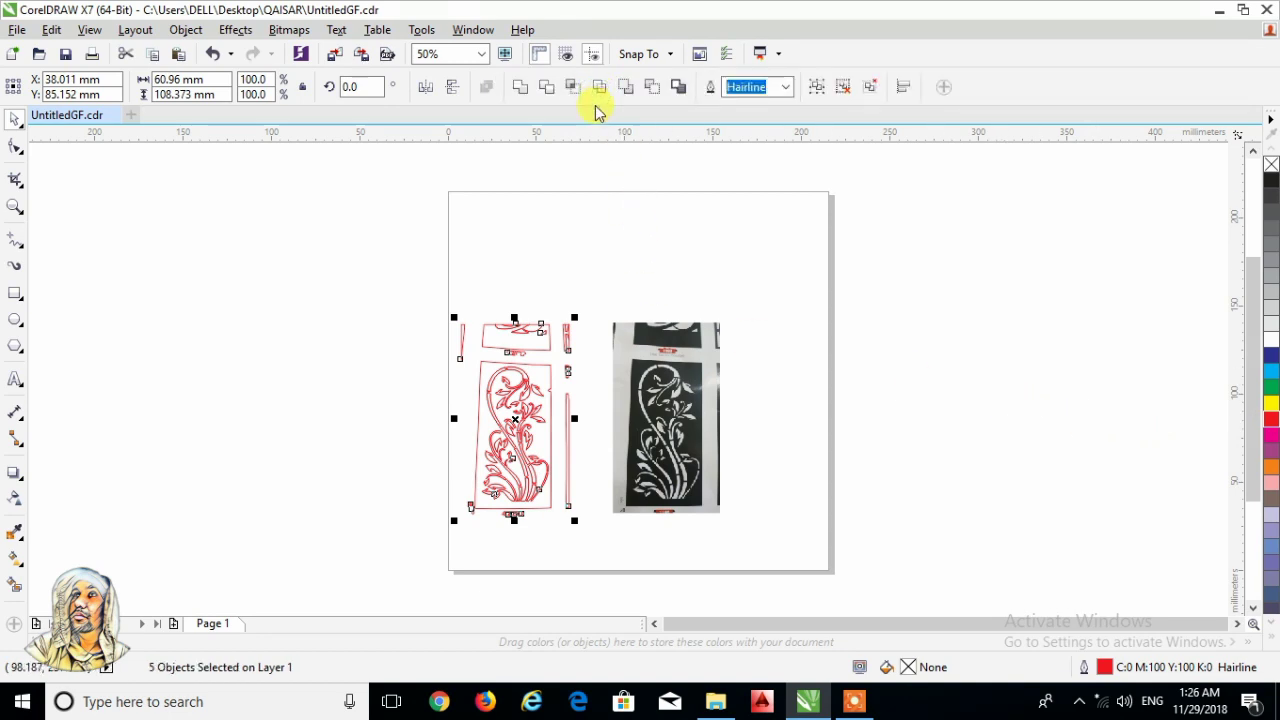
left_click(843, 87)
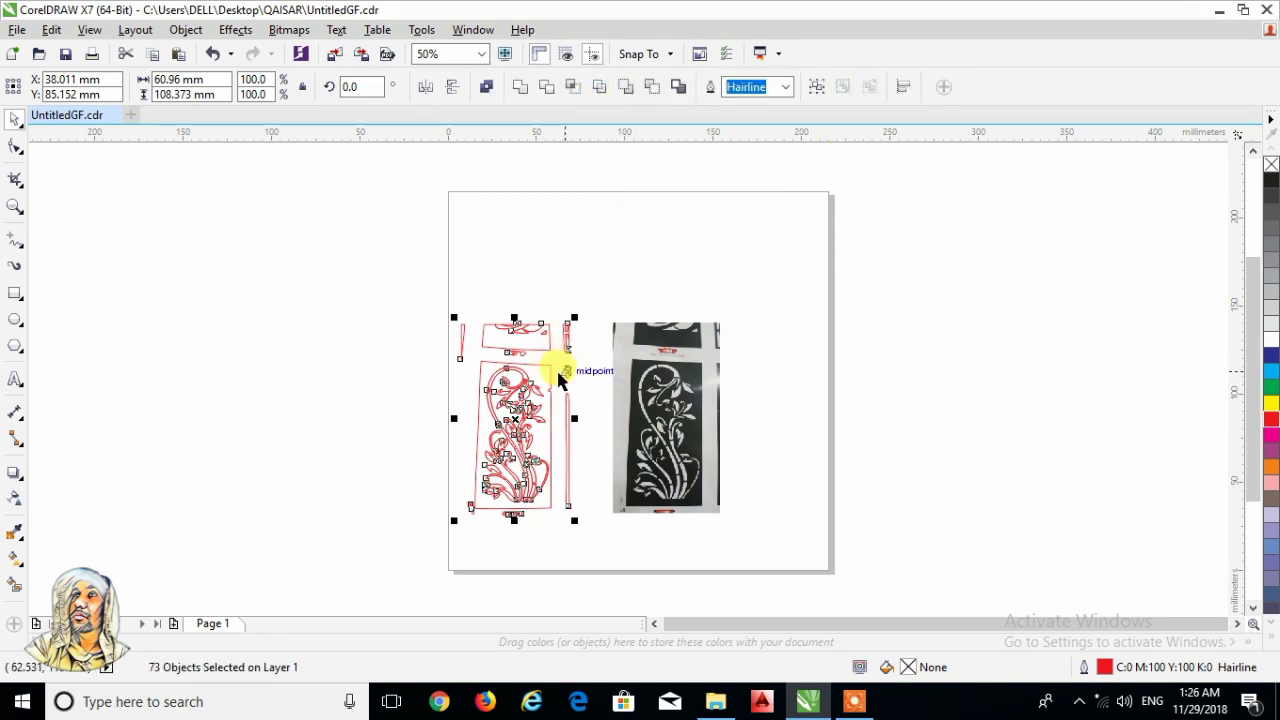
left_click(528, 262)
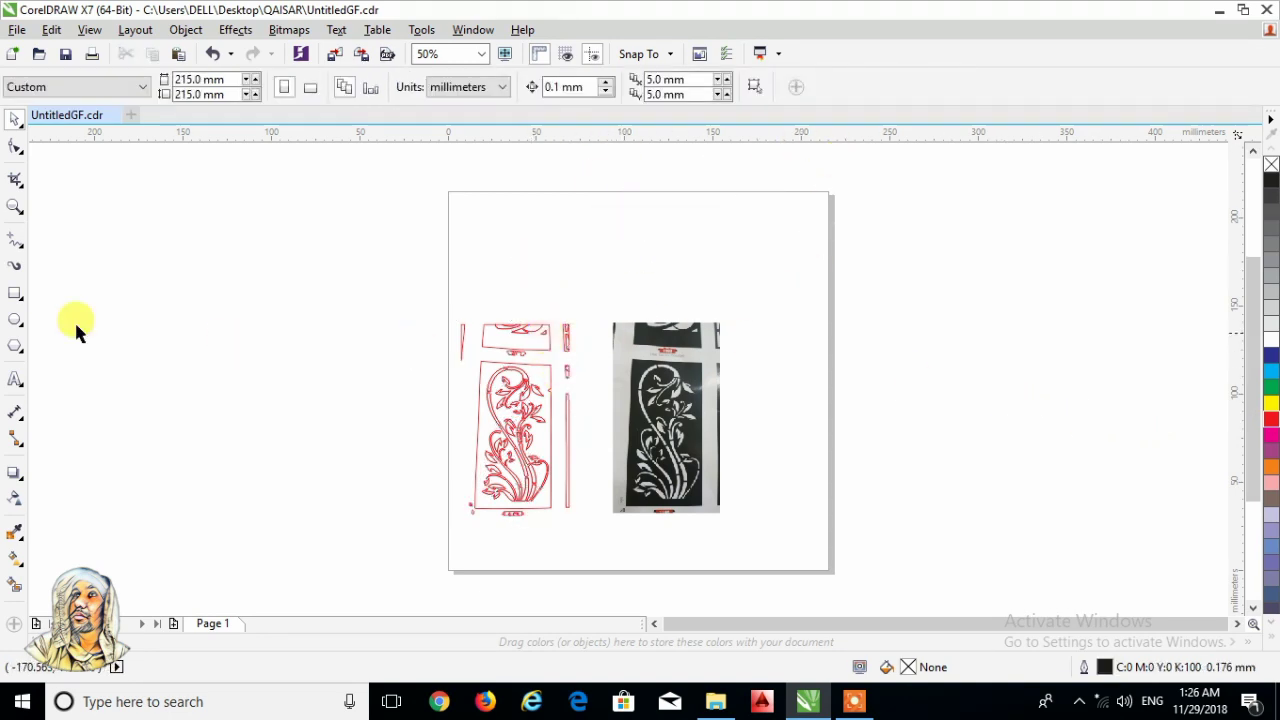
Delete the top piece, side line and surrounding rectangle with Virtual Segment Delete.
left_click(14, 181)
left_click(122, 220)
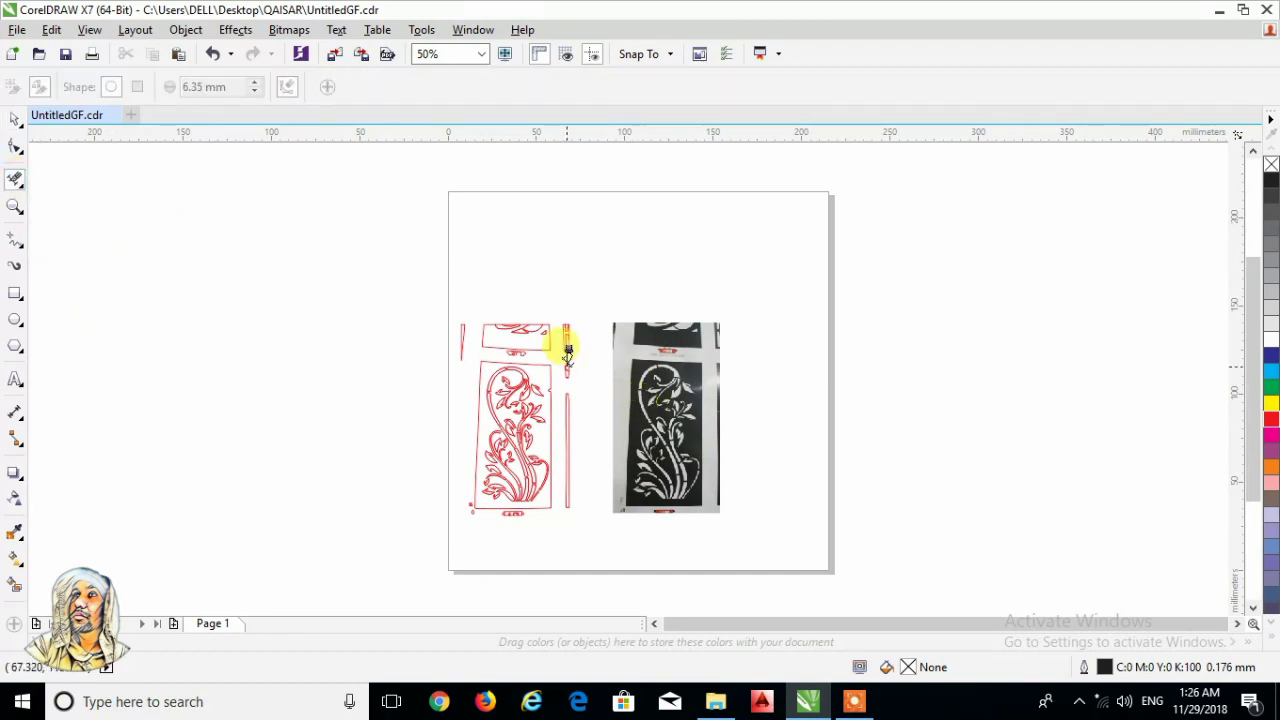
scroll(567, 350, "up", 1)
left_click_drag(612, 258, 288, 352)
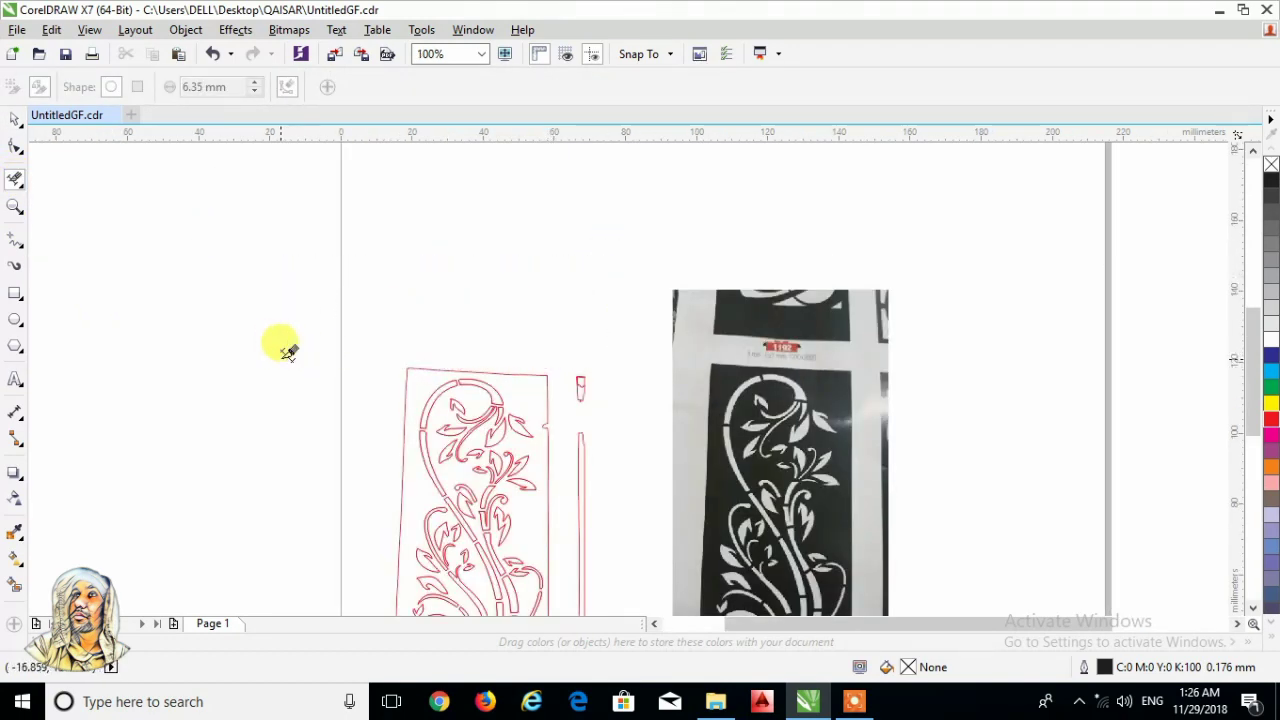
left_click_drag(566, 345, 588, 473)
scroll(580, 345, "down", 1)
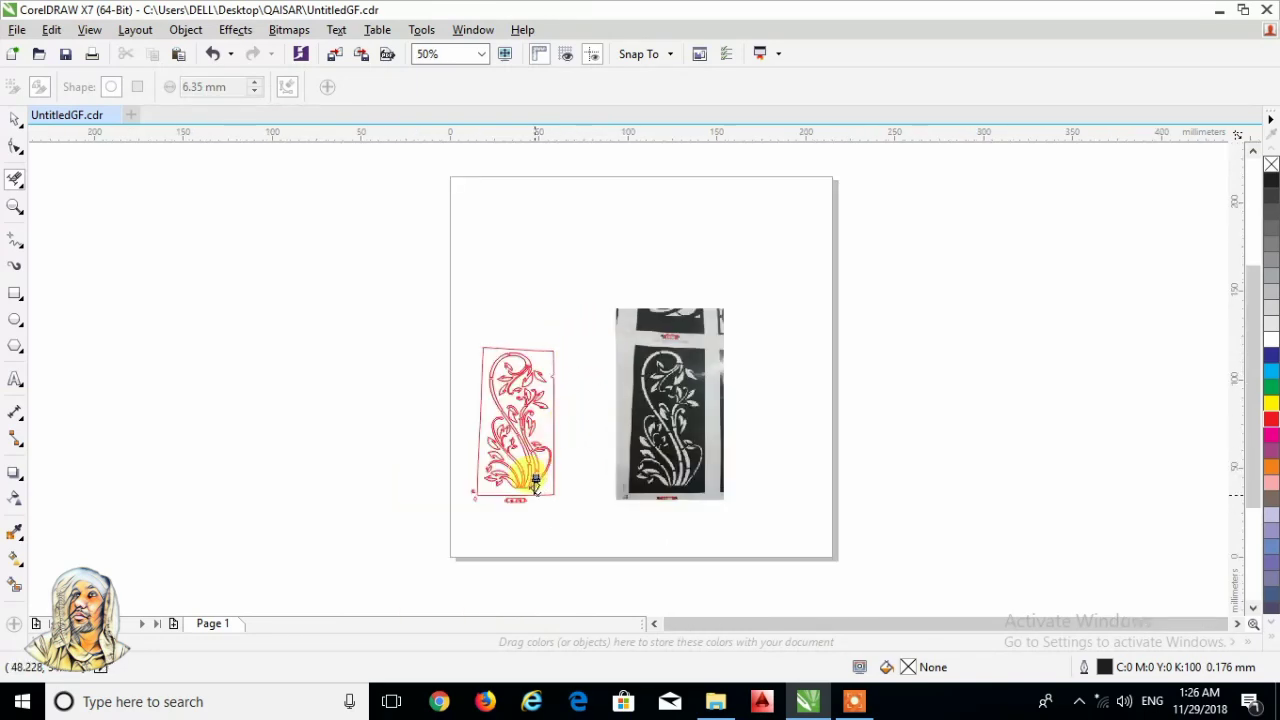
scroll(535, 485, "up", 2)
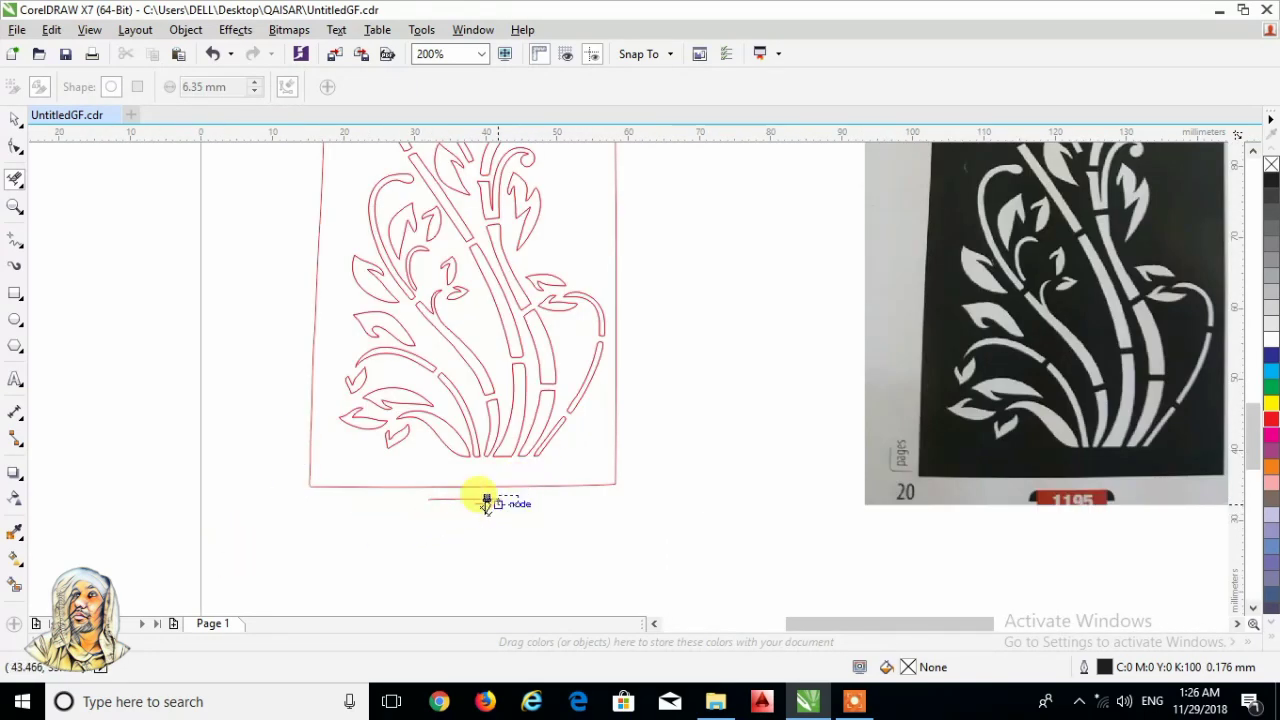
scroll(446, 525, "down", 1)
left_click(457, 514)
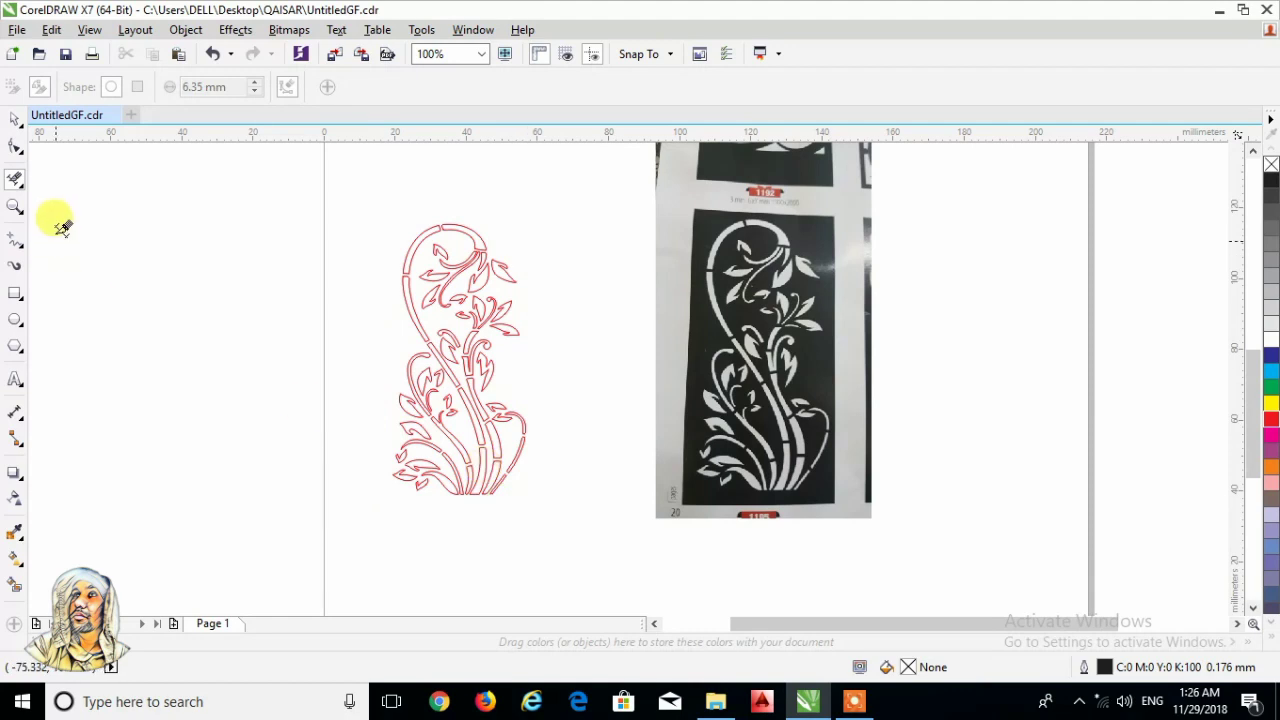
left_click(15, 118)
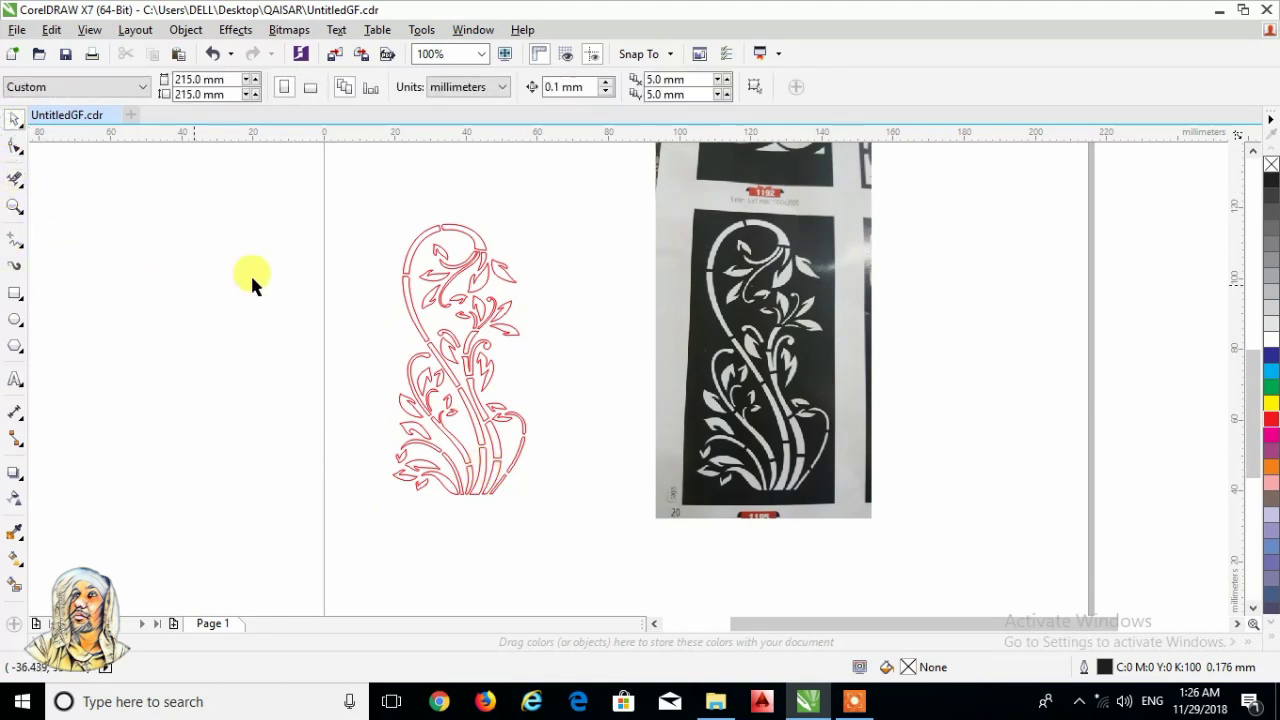
Draw a rectangle framing the red floral outline.
left_click(14, 293)
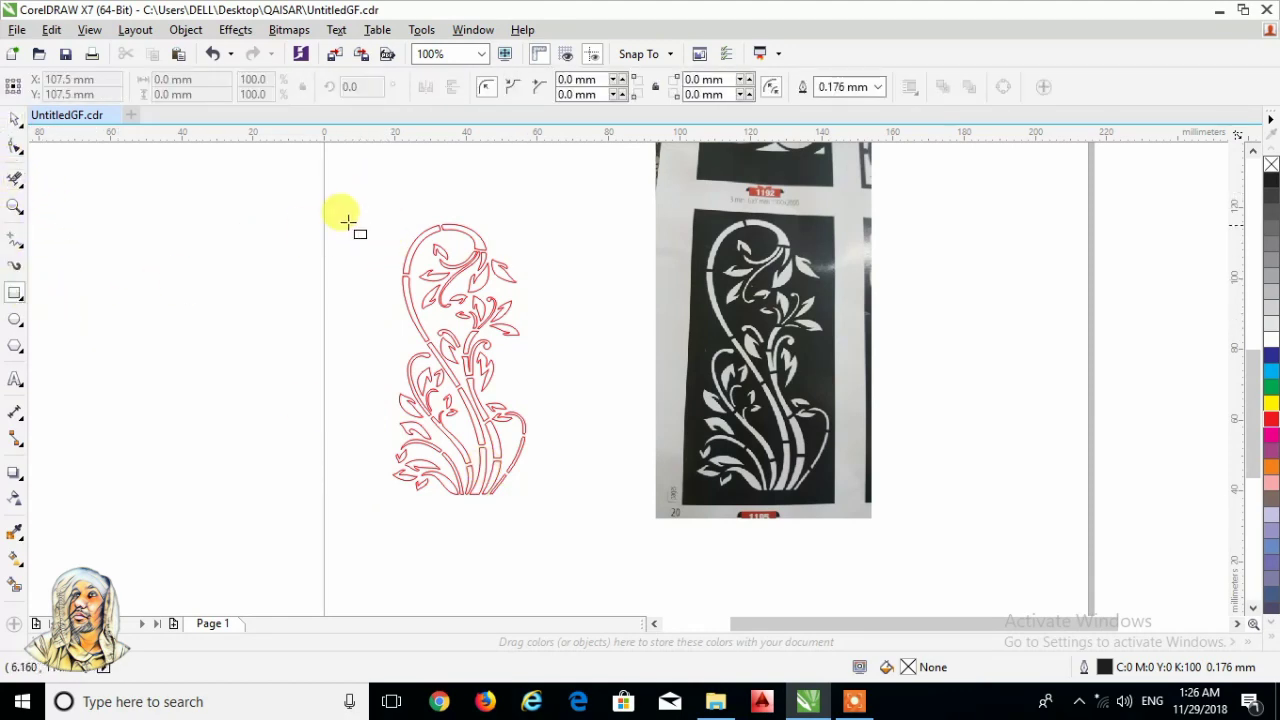
left_click_drag(352, 199, 562, 526)
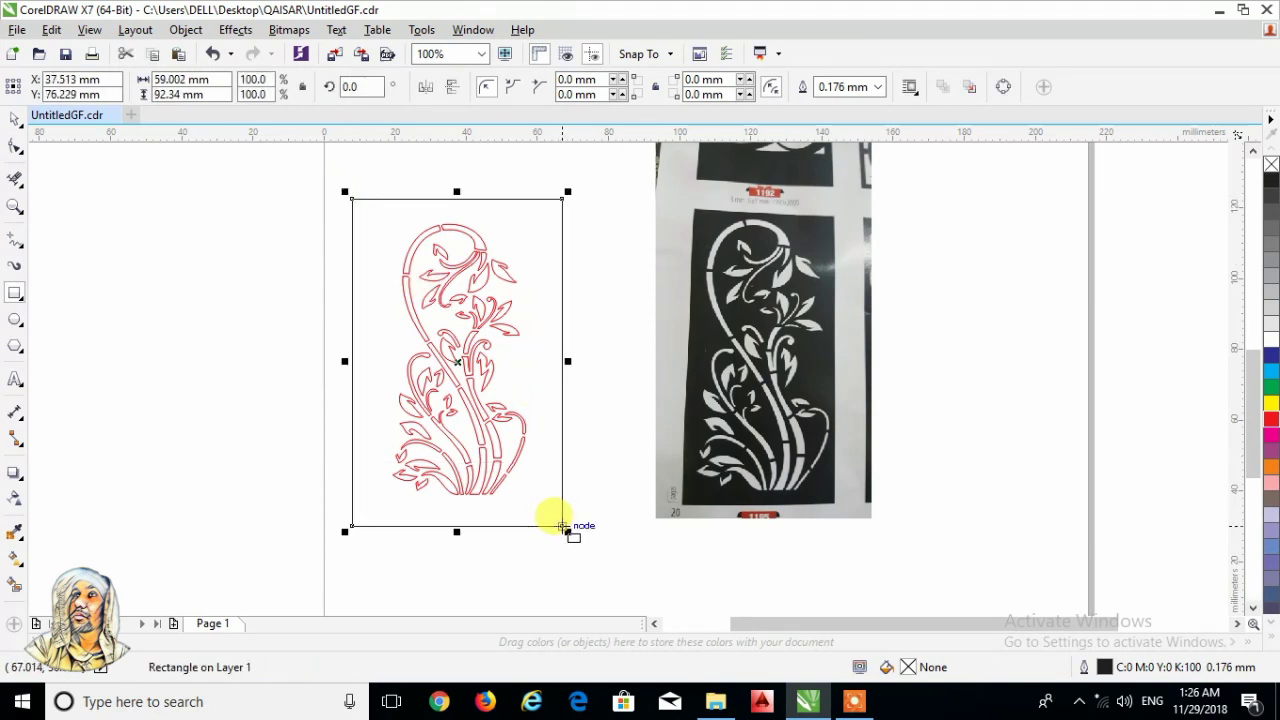
left_click(143, 330)
Smart-fill the rectangle black and move the black panel left of the framed outline.
left_click(17, 587)
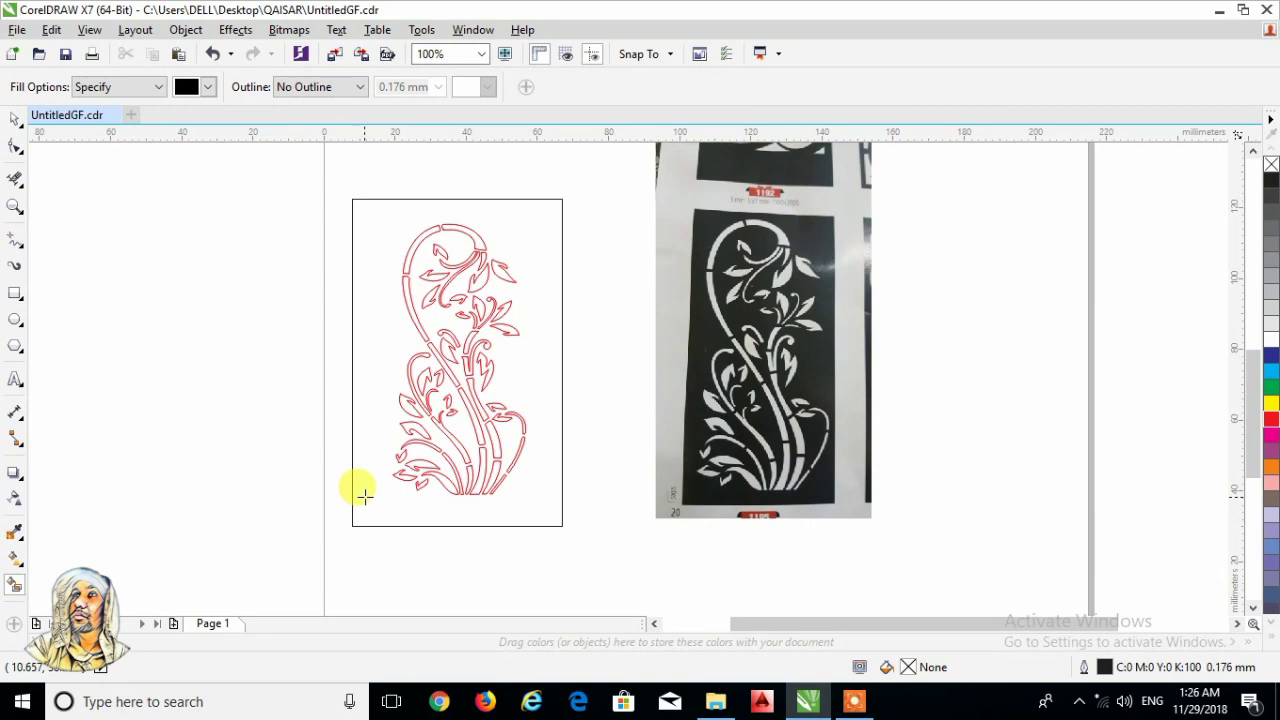
left_click(360, 493)
left_click(16, 121)
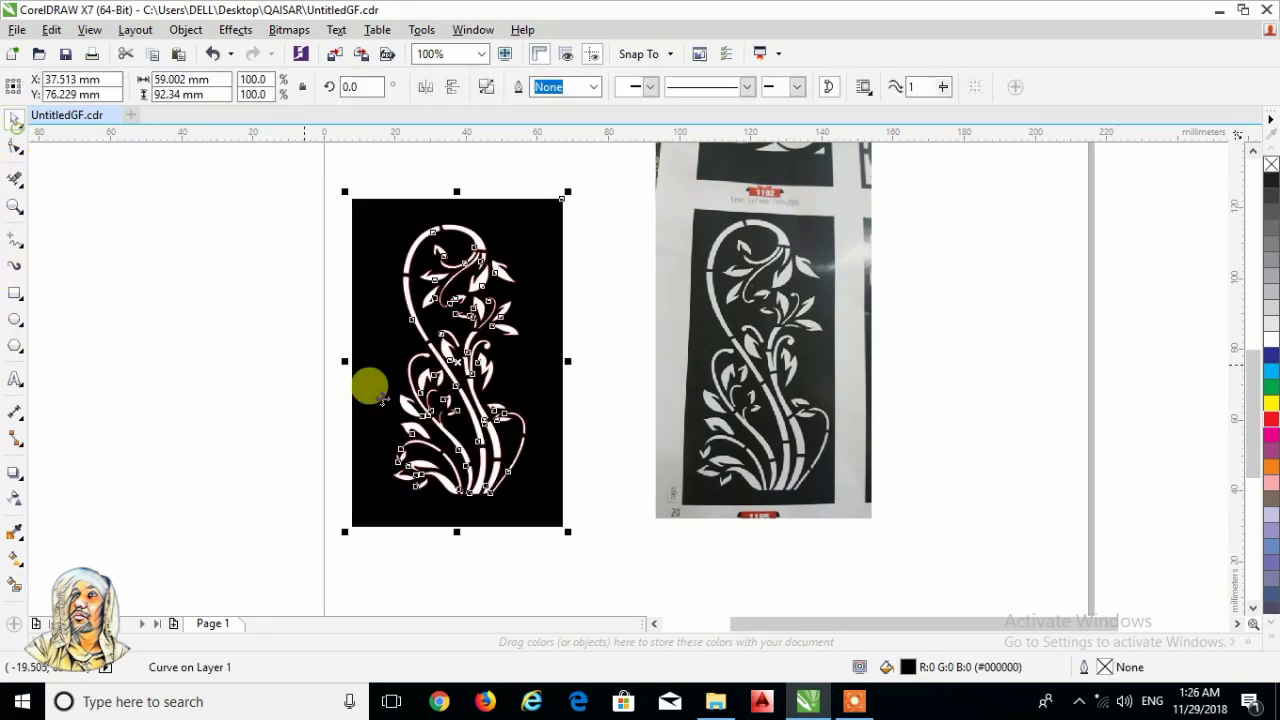
mouse_move(521, 434)
left_mouse_down()
mouse_move(303, 455)
mouse_move(283, 434)
left_mouse_up()
left_click(437, 578)
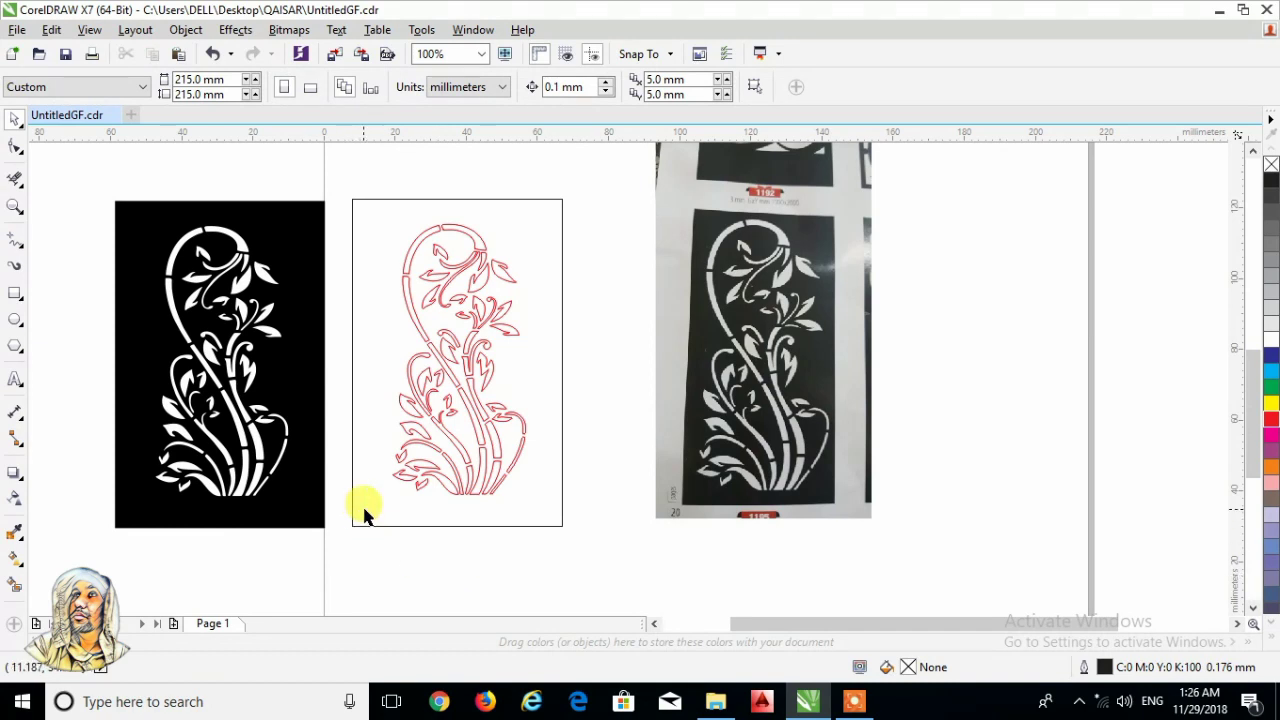
Move the black Smart Fill panel to the right of the stencil photo.
scroll(381, 510, "down", 1)
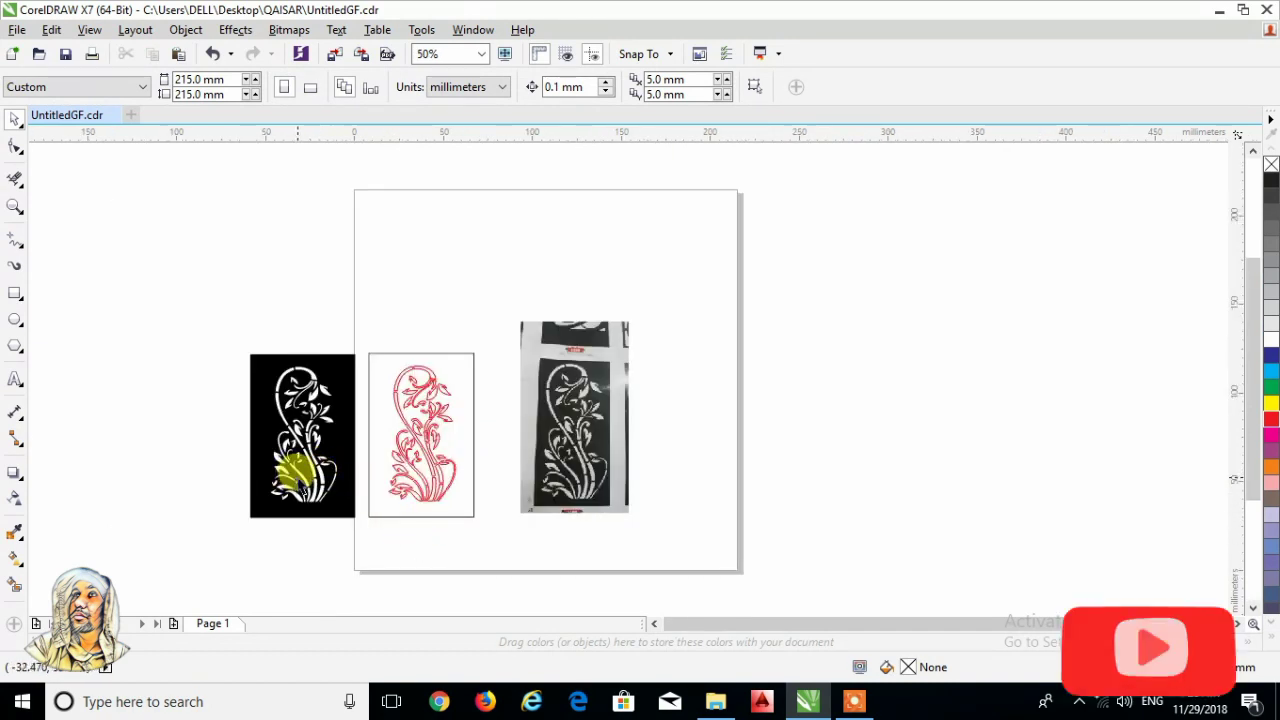
left_click_drag(313, 435, 700, 450)
left_click(834, 477)
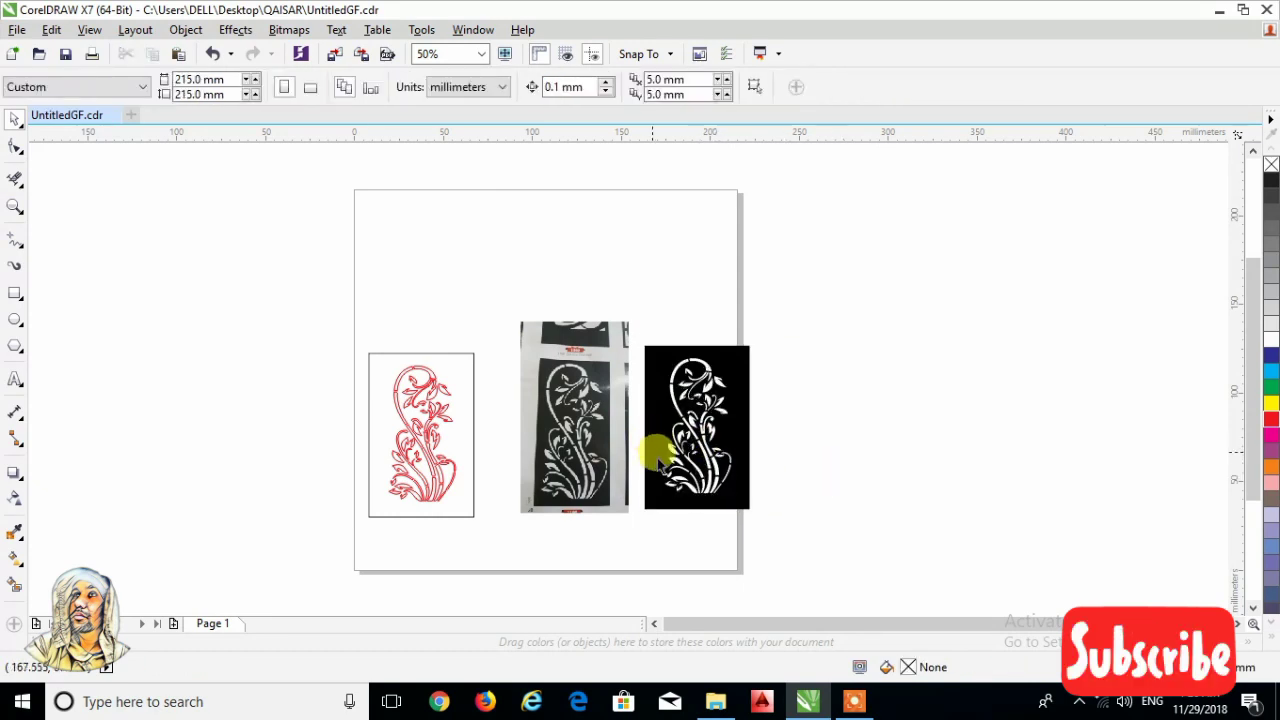
Show the finished drawing in Full-screen Preview.
scroll(660, 445, "up", 1)
right_click(944, 370)
left_click(1000, 380)
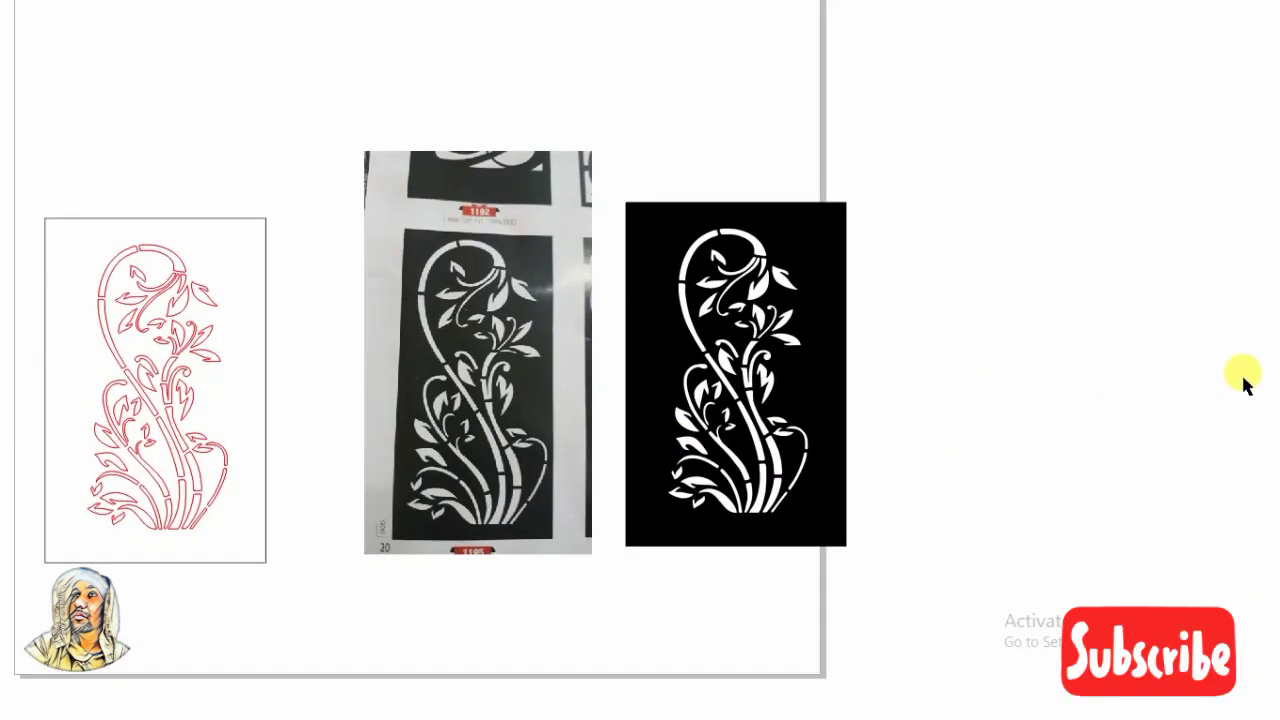